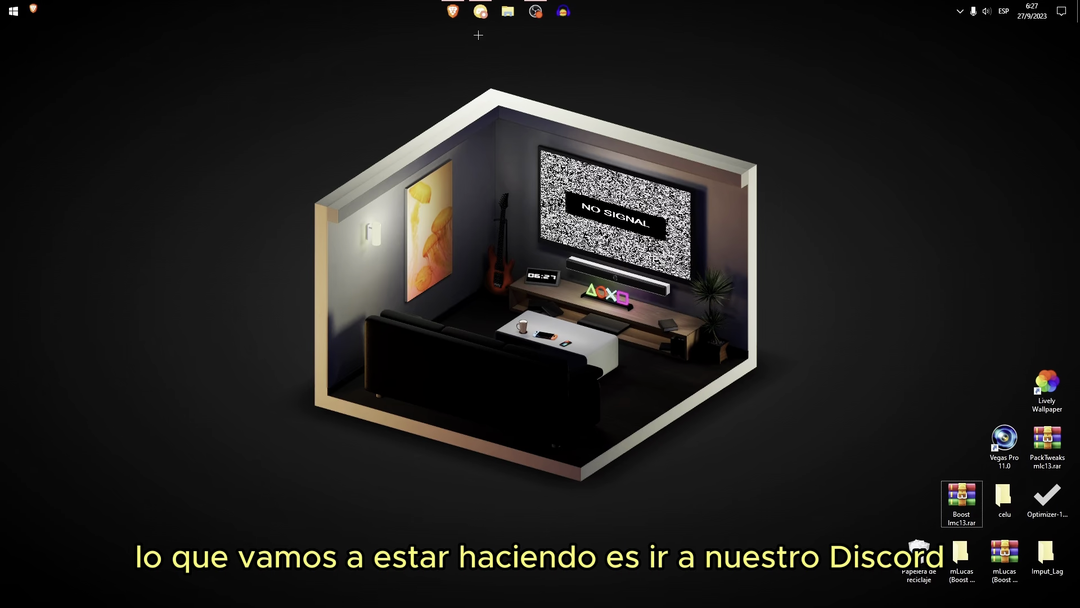
- Open the Boostpack link from the Discord downloads channel in the browser, dismiss the translation offer, and view the thelucas_13 YouTube channel
click(480, 12)
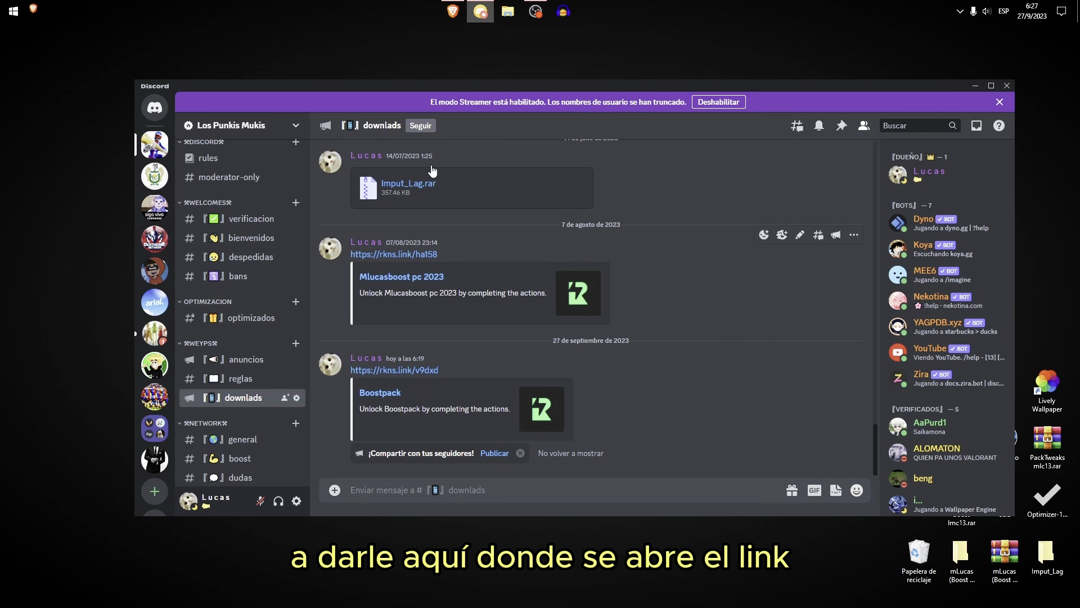
click(360, 369)
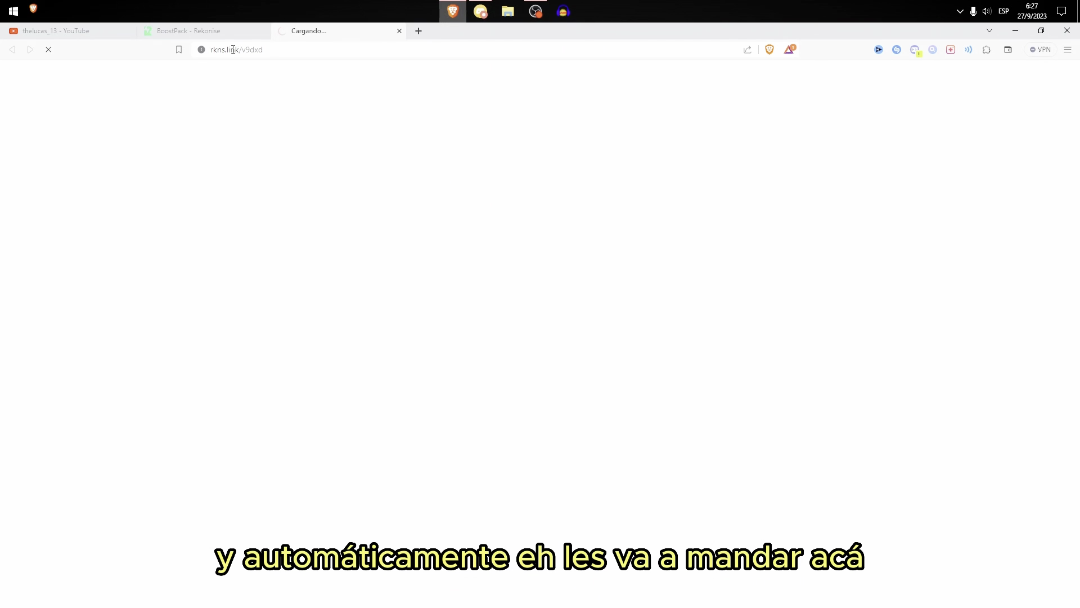
click(215, 35)
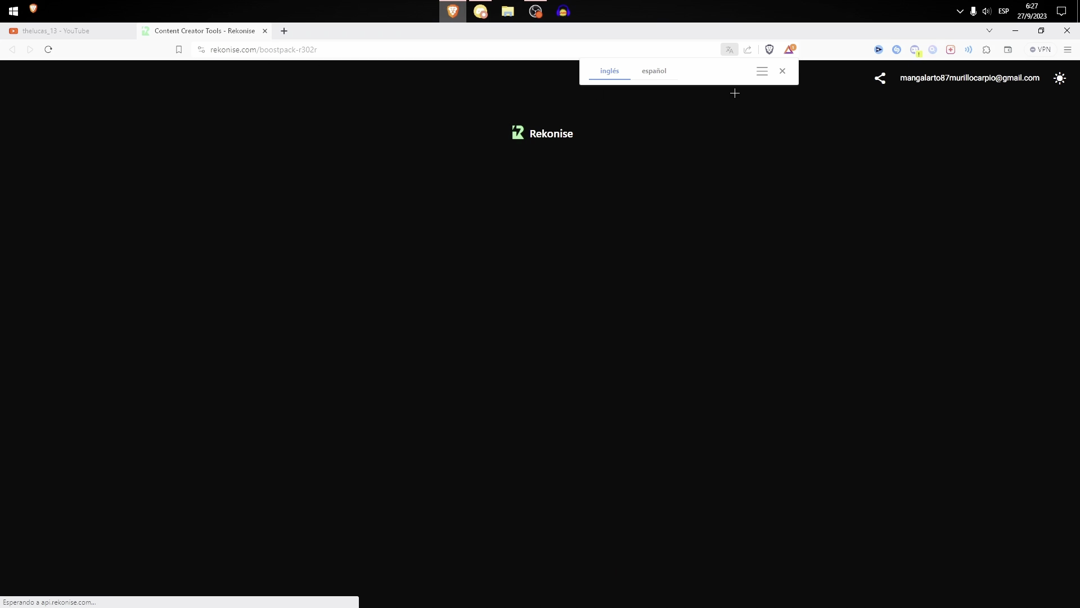
click(780, 72)
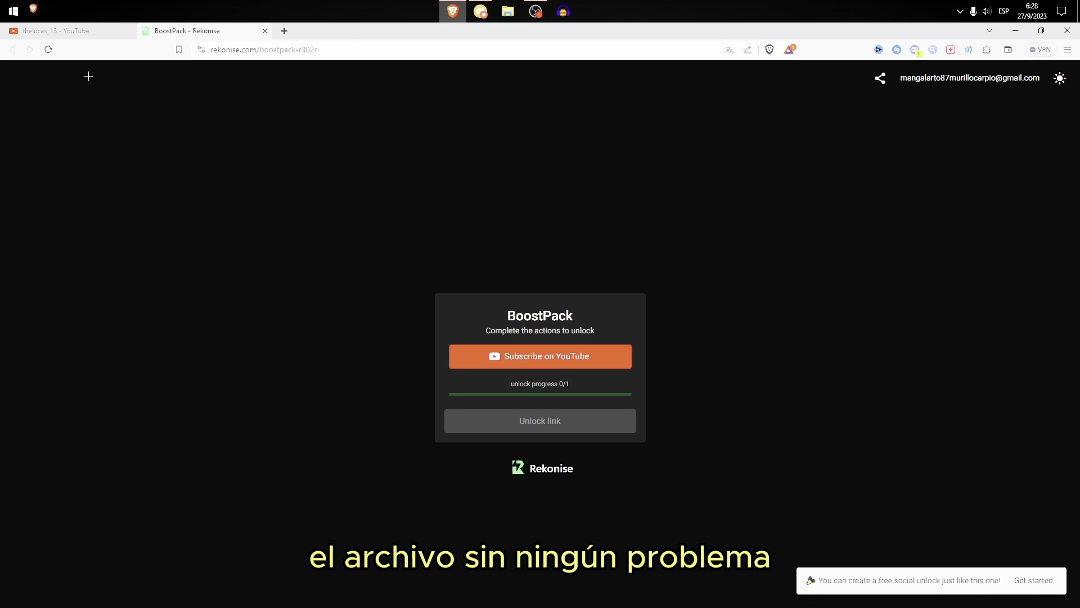
click(72, 32)
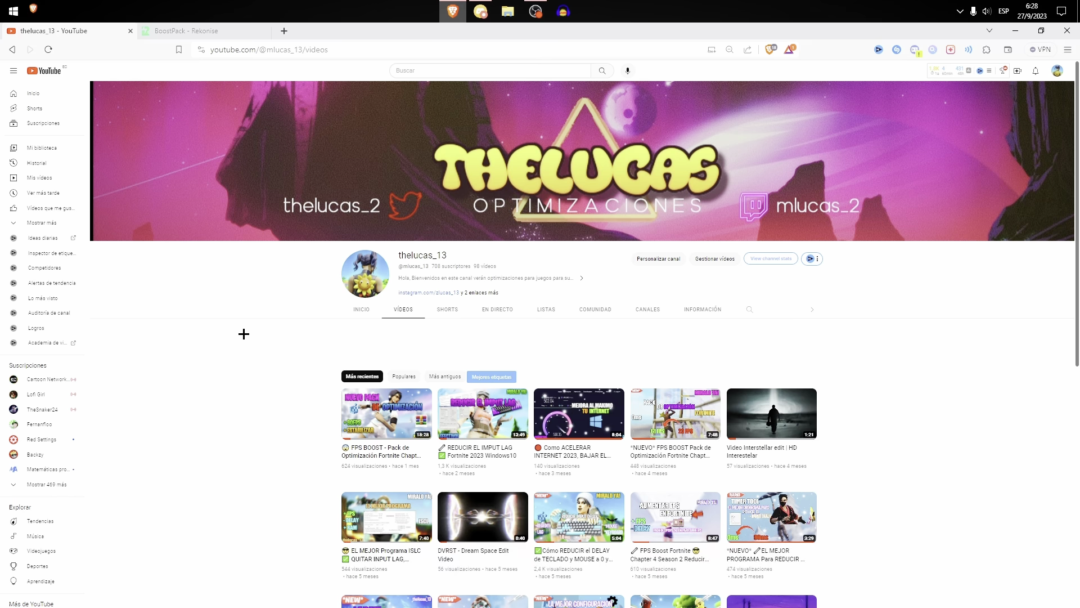
- Extract Boost lmc13.rar on the desktop into its own Boost lmc13 folder and place the folder beside the archive
key(super+d)
drag(961, 500, 23, 585)
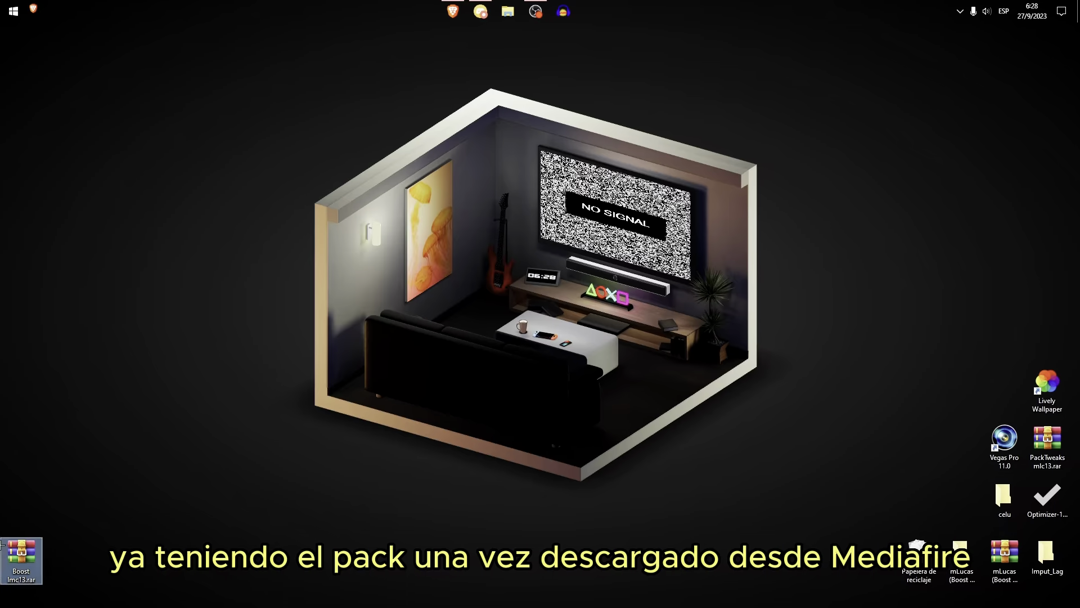
right_click(34, 550)
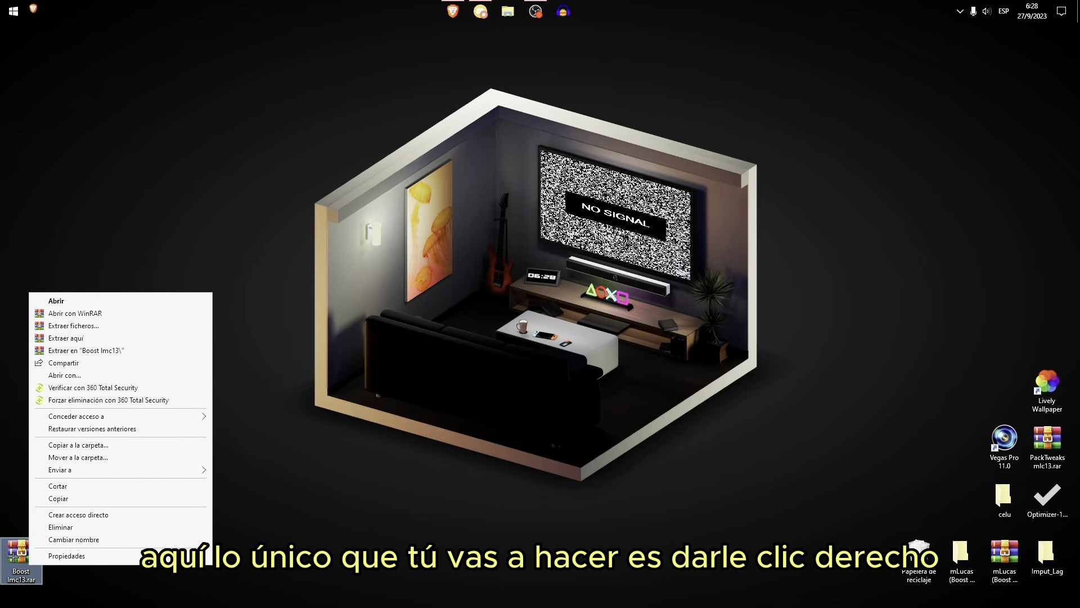
click(56, 350)
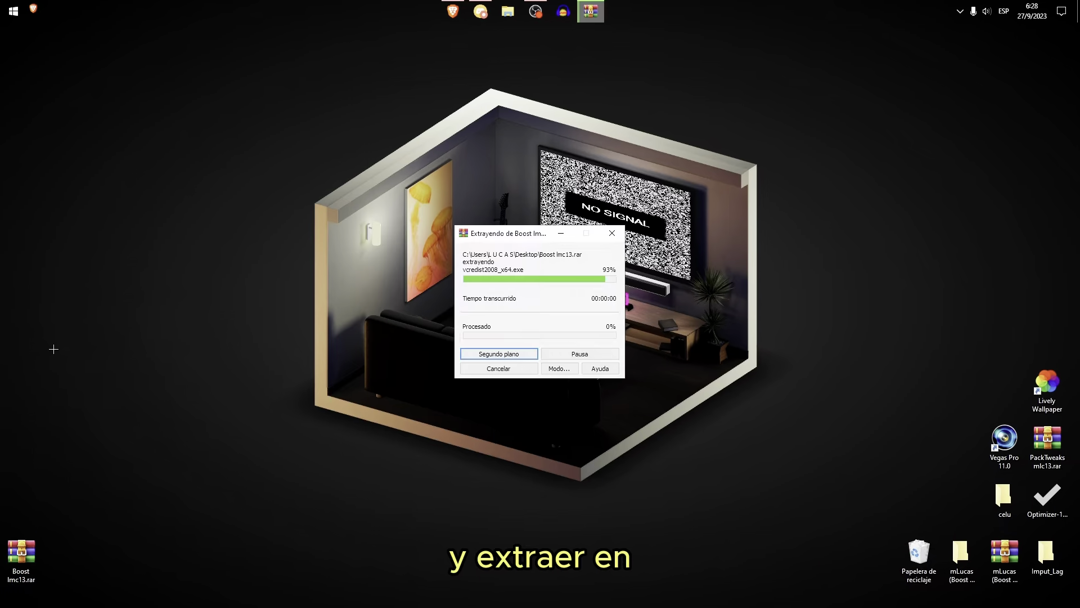
drag(20, 43, 73, 554)
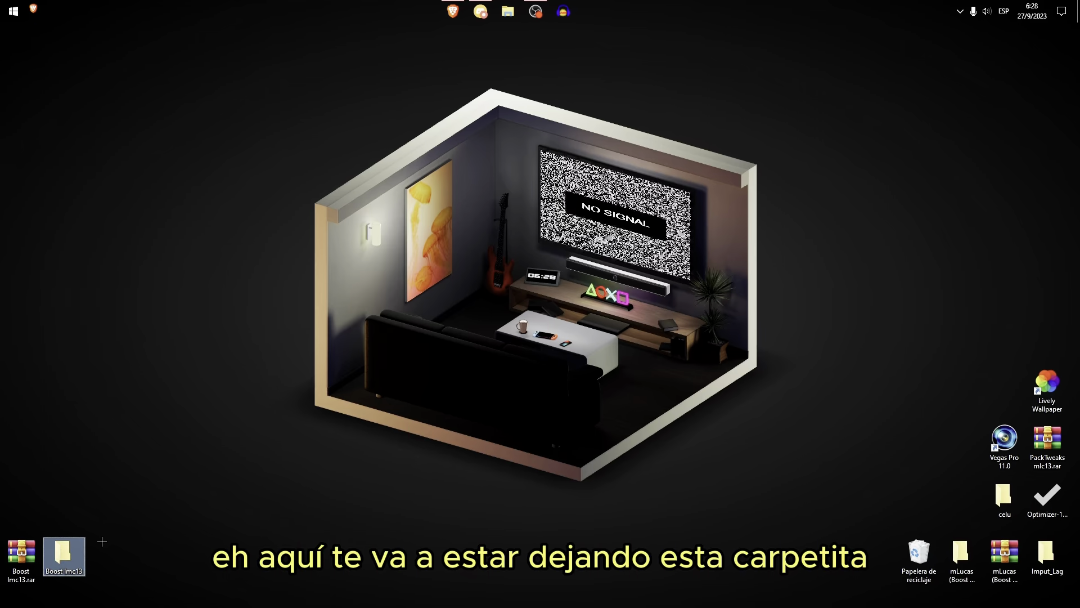
- Run Boost CPU.cmd from the Bat folder of Boost lmc13 as administrator and finish the script
double_click(63, 557)
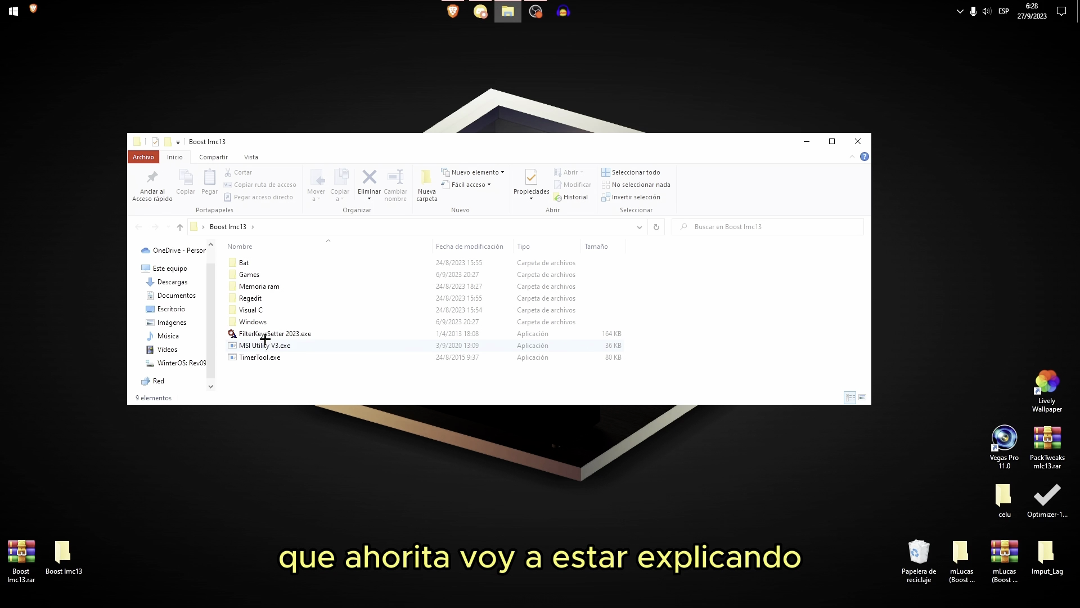
double_click(255, 263)
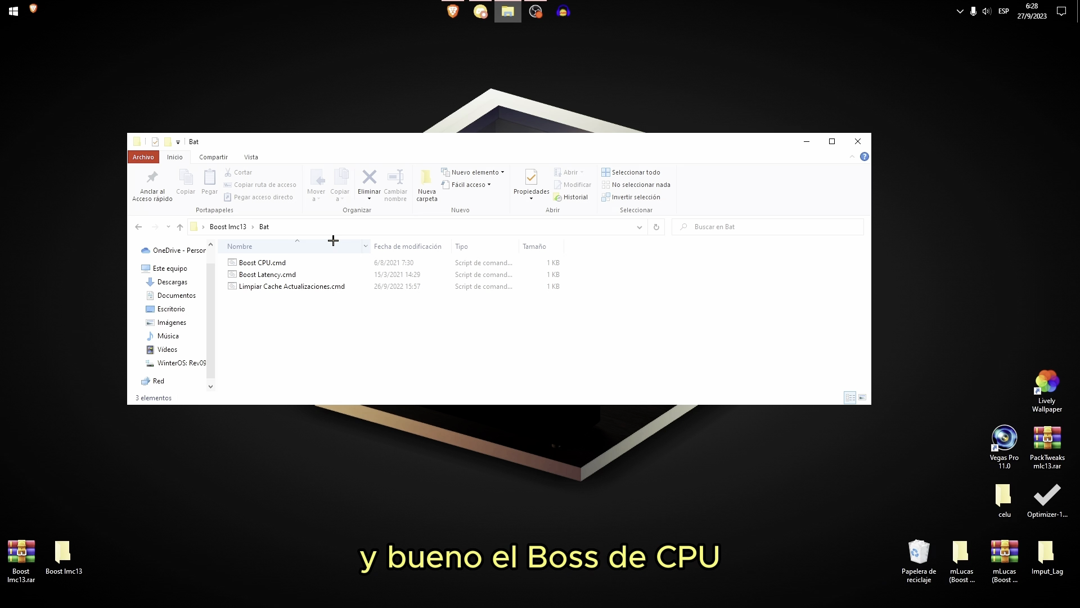
right_click(278, 262)
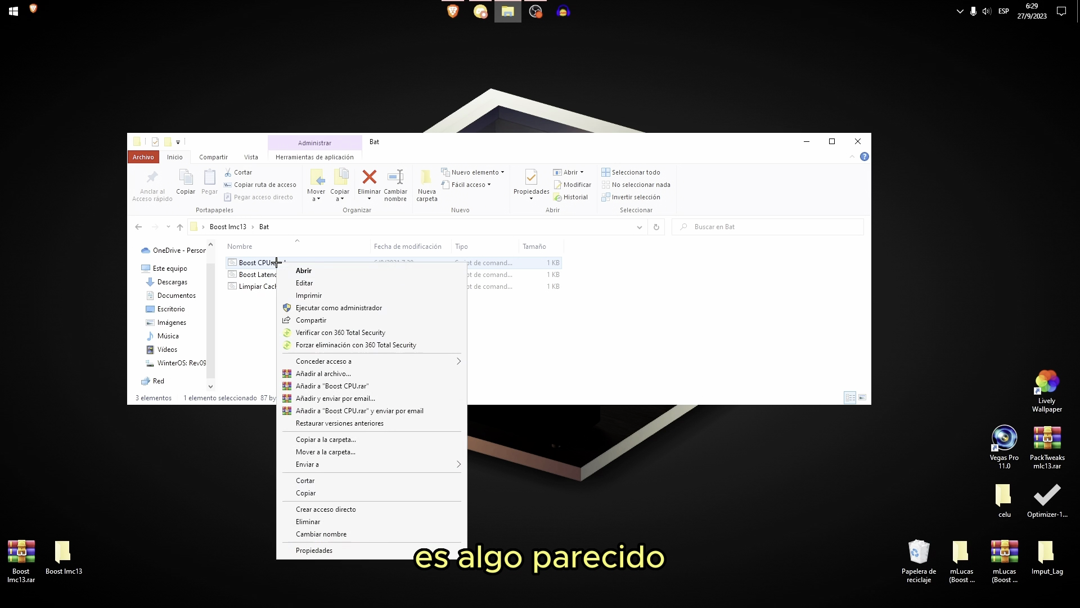
click(323, 308)
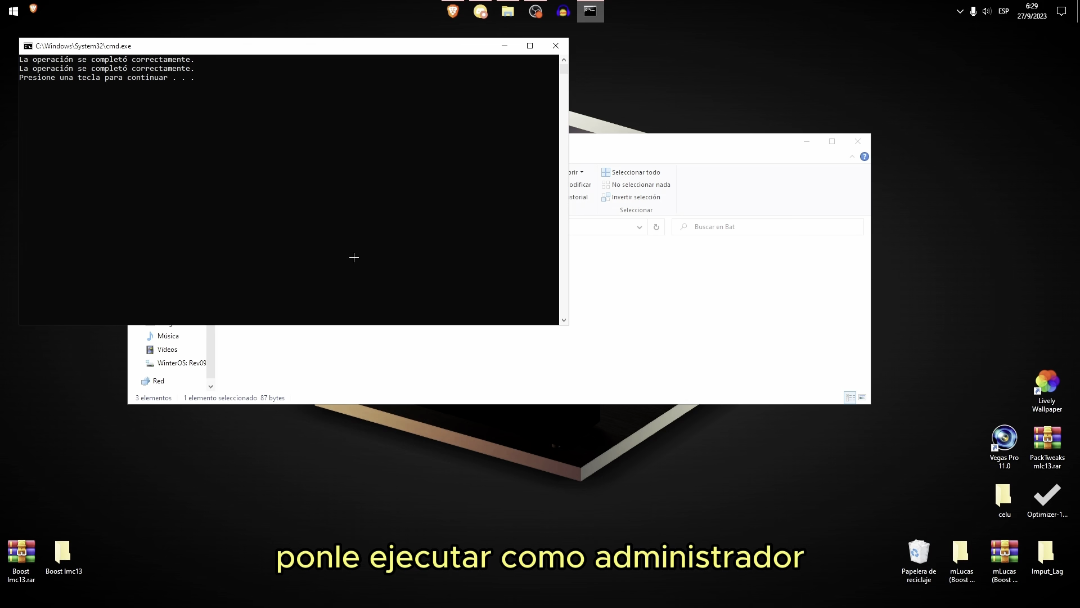
key(Return)
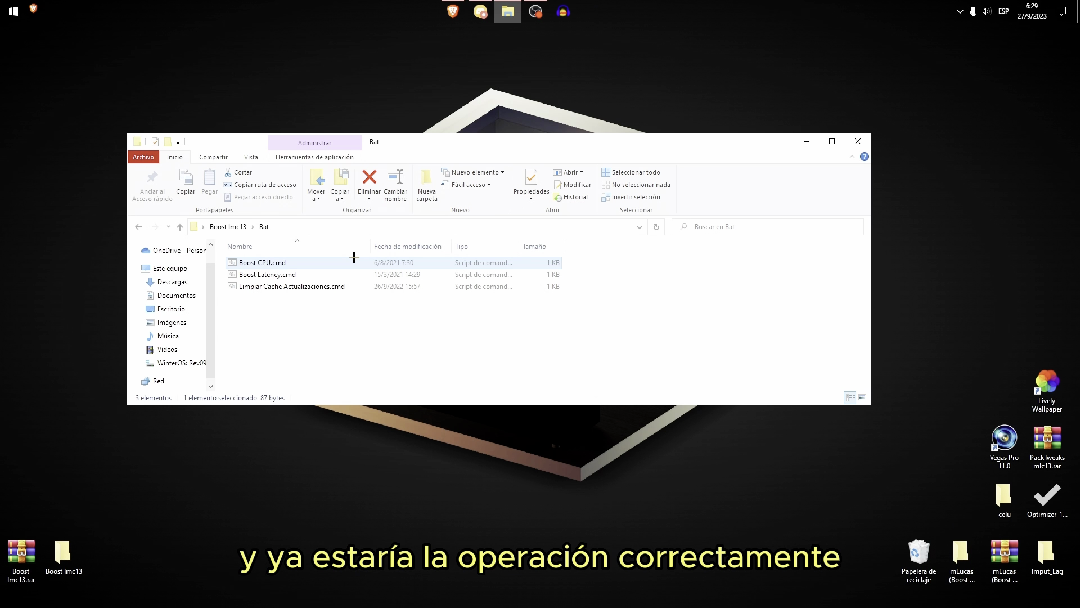
- Run Boost Latency.cmd as administrator, highlight its output lines, and finish the script
right_click(273, 275)
click(311, 322)
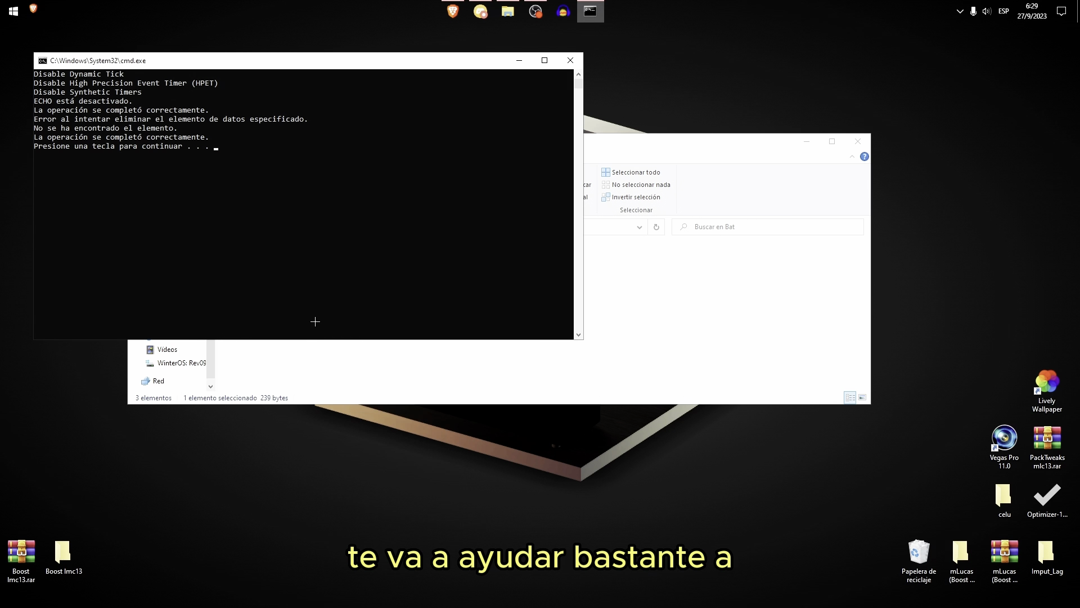
drag(231, 74, 343, 71)
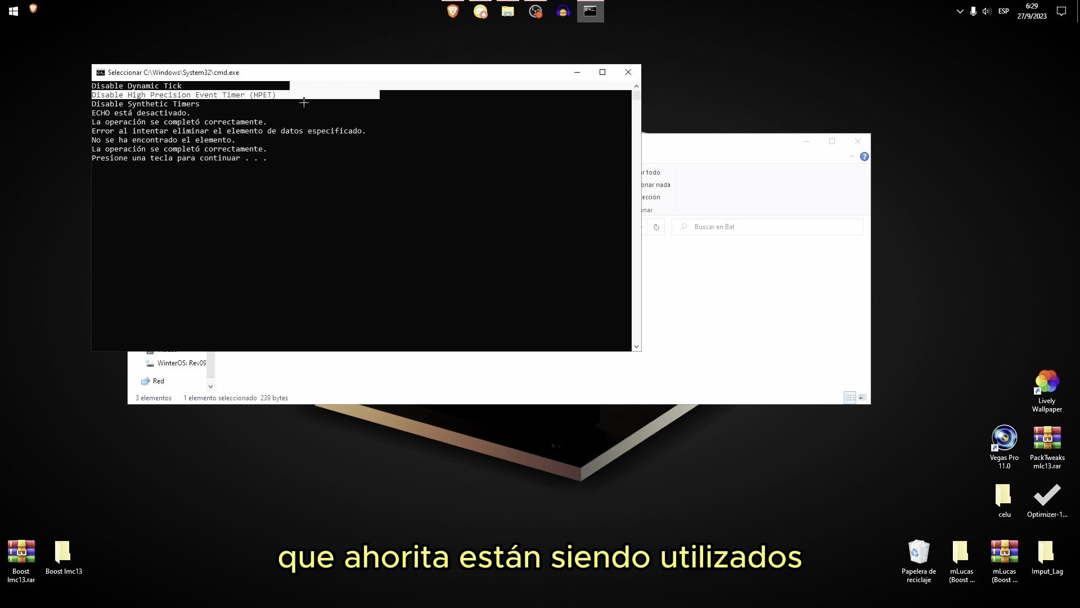
click(279, 160)
key(Return)
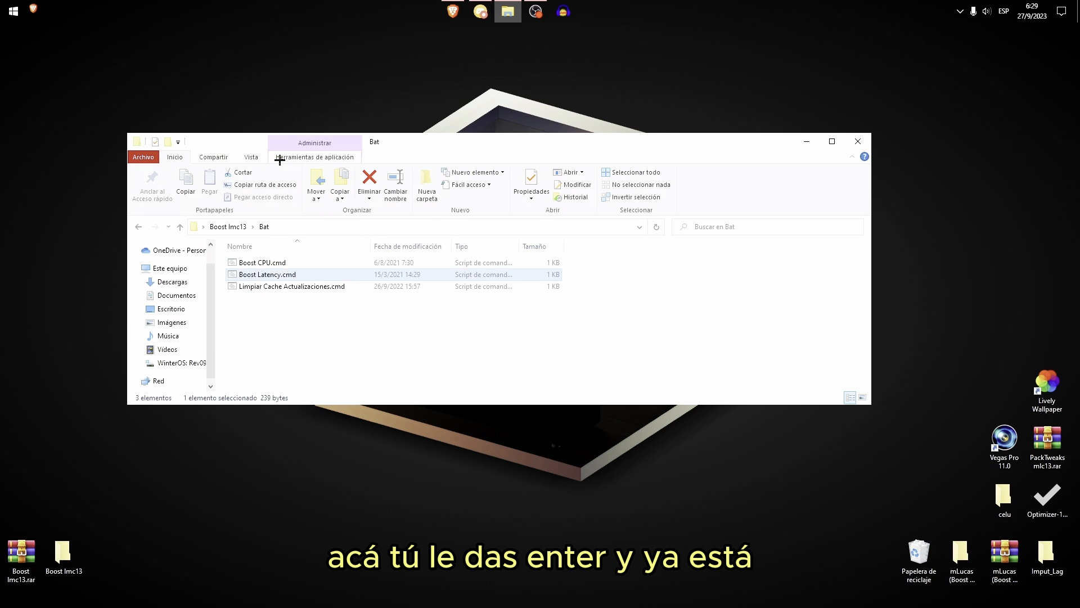
click(273, 295)
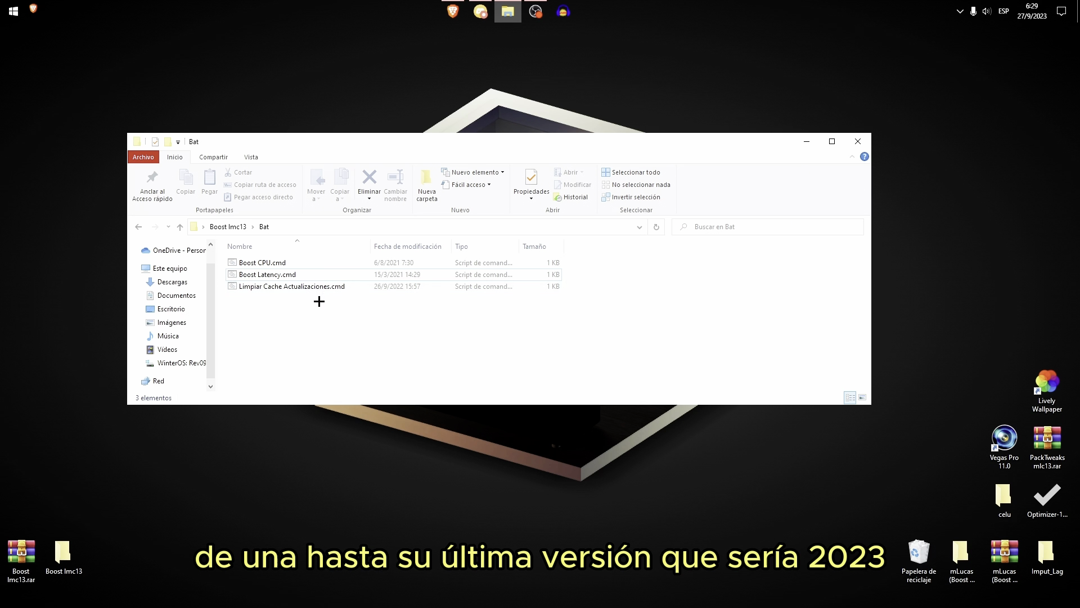
- Return to the Boost lmc13 folder and open its Games subfolder to see the registry files
key(BackSpace)
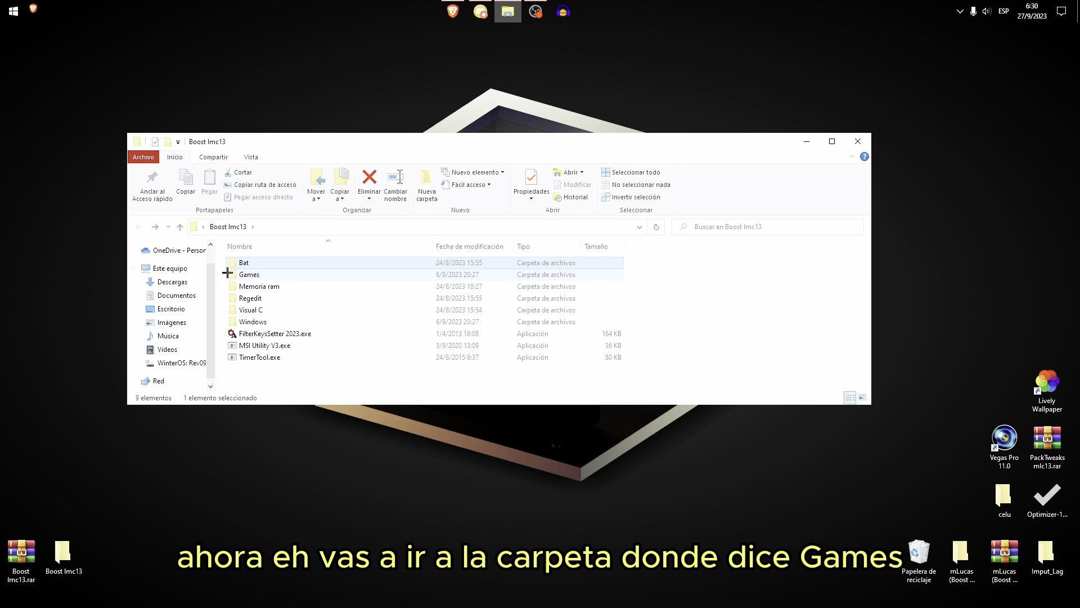
double_click(254, 275)
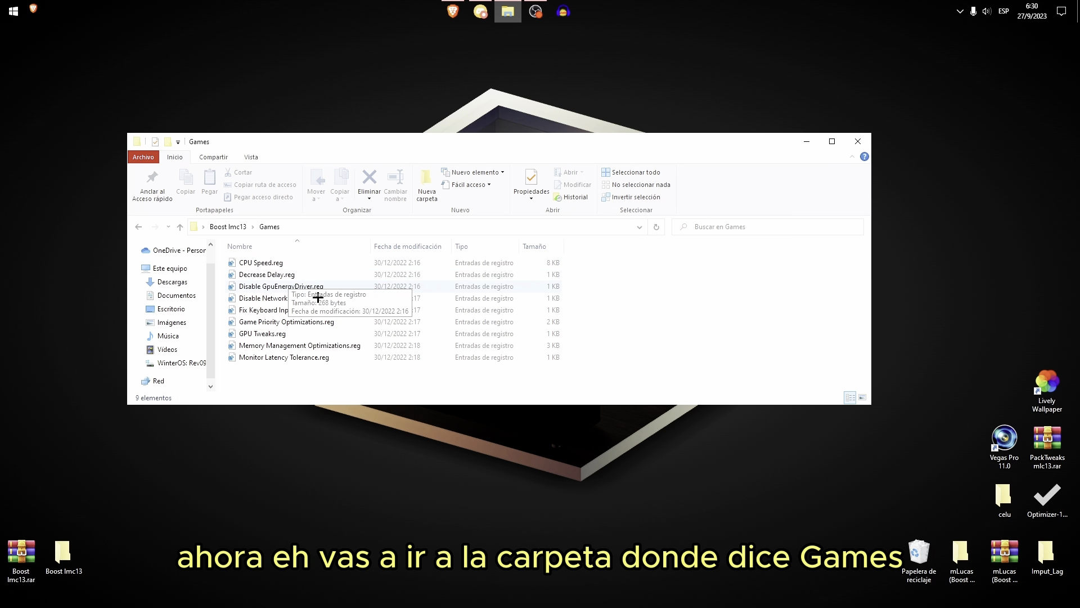
drag(586, 363, 273, 245)
click(634, 323)
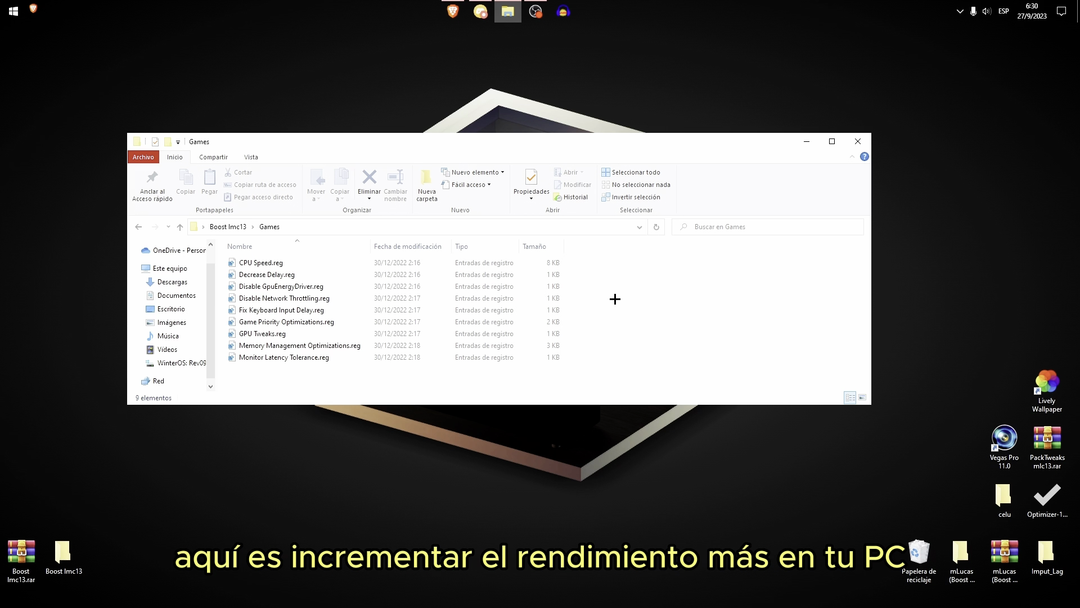
- Merge all the .reg files in the Games folder into the Windows registry, accepting every confirmation
drag(616, 357, 271, 262)
right_click(280, 269)
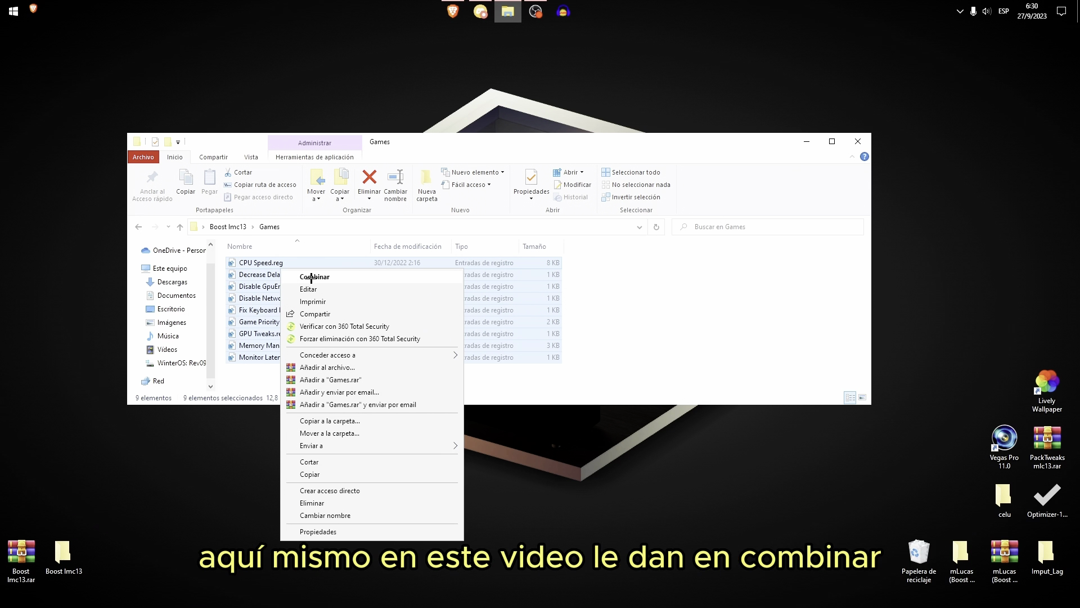
click(311, 276)
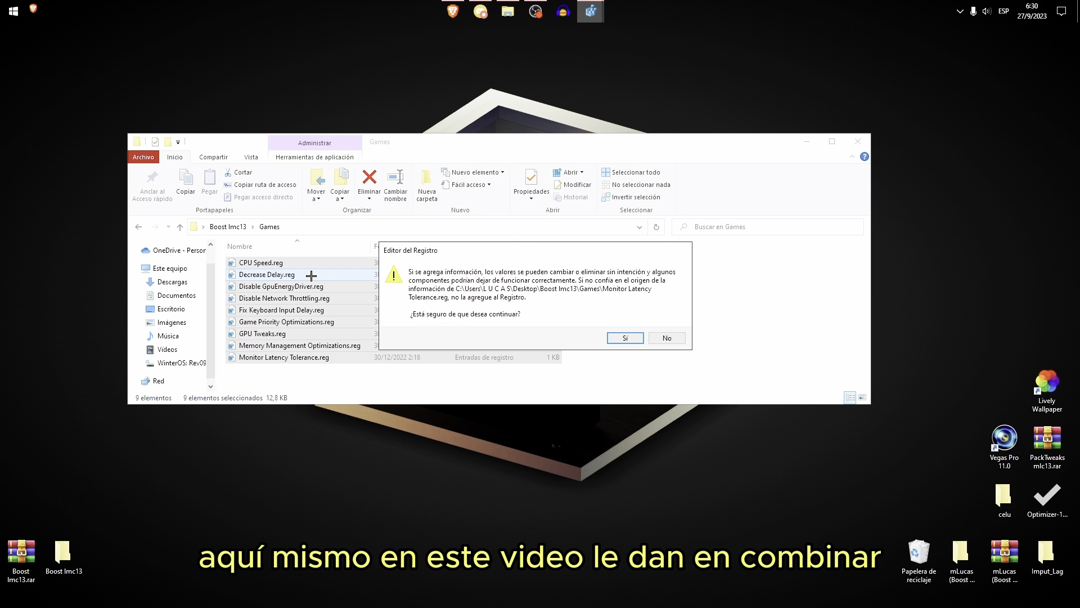
key(Return)
key(Return)
key(Return)
key(Return)
key(Return)
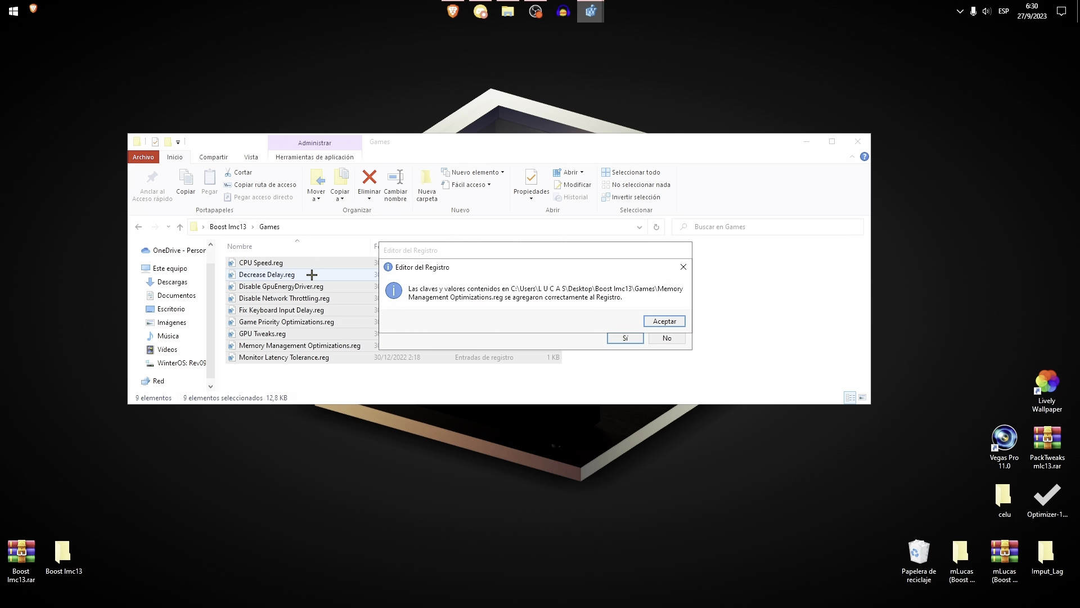
key(Return)
key(Return)
key(Return)
key(Return)
key(Return)
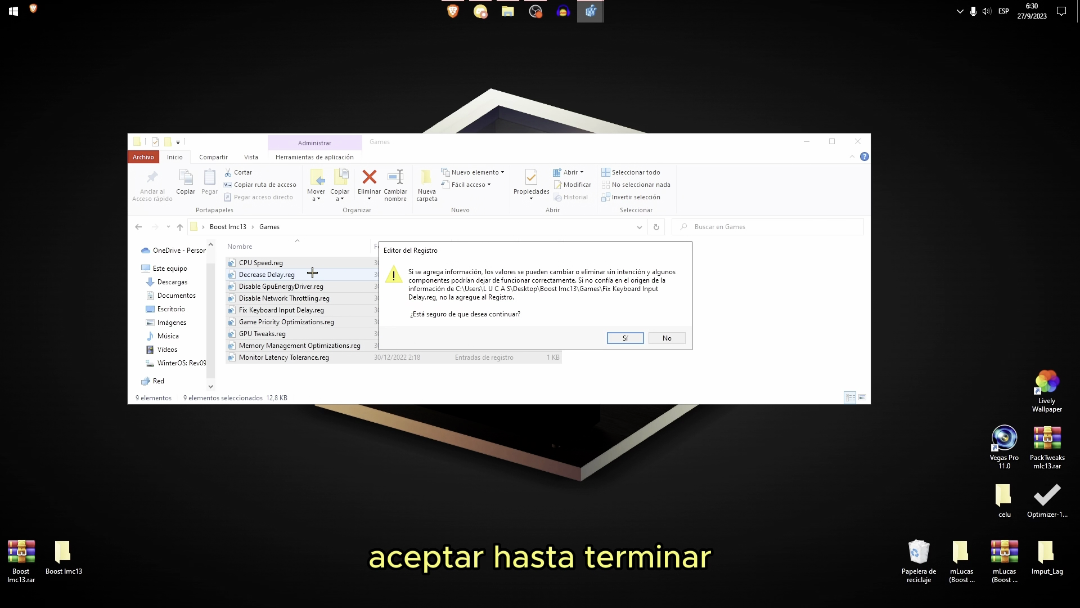
key(Return)
key(Return)
key(Return)
key(Return)
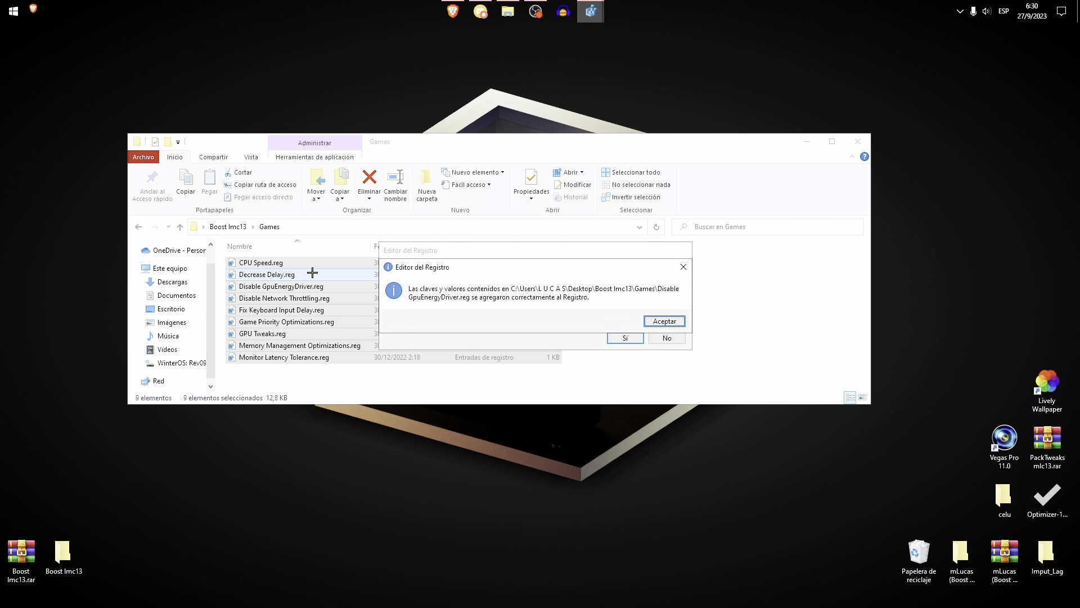
key(Return)
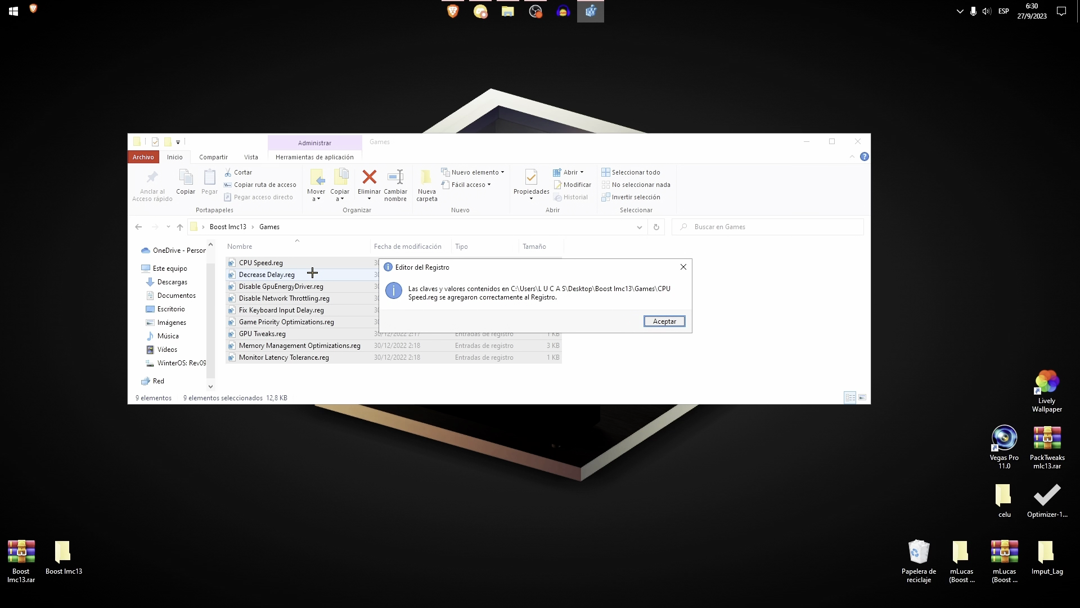
key(Return)
click(585, 317)
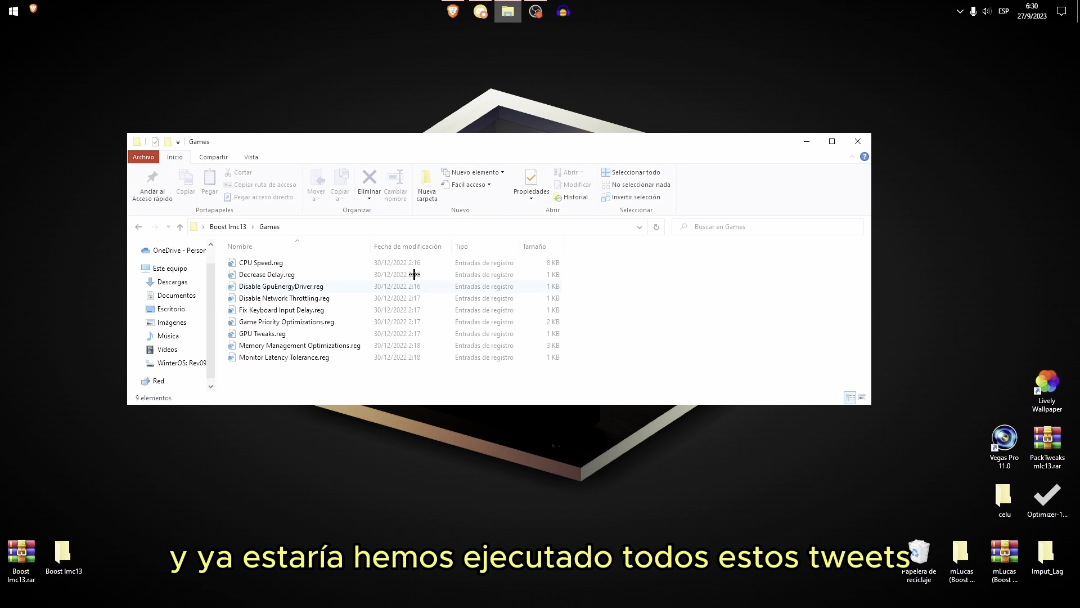
- Open the Memoria ram folder of Boost lmc13 and view the available actions for 8 GB.reg
key(BackSpace)
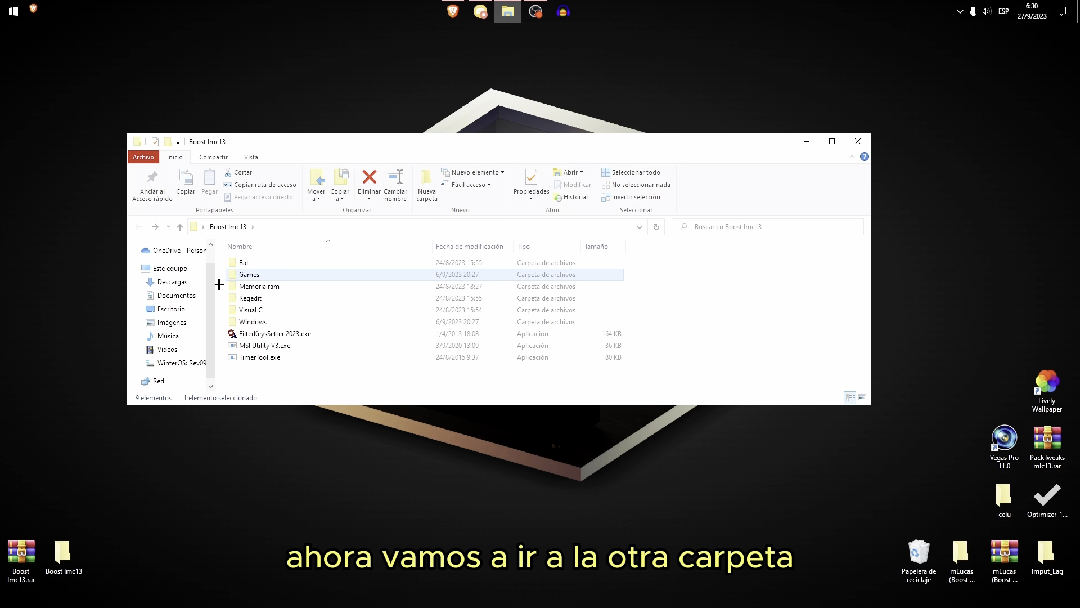
double_click(250, 286)
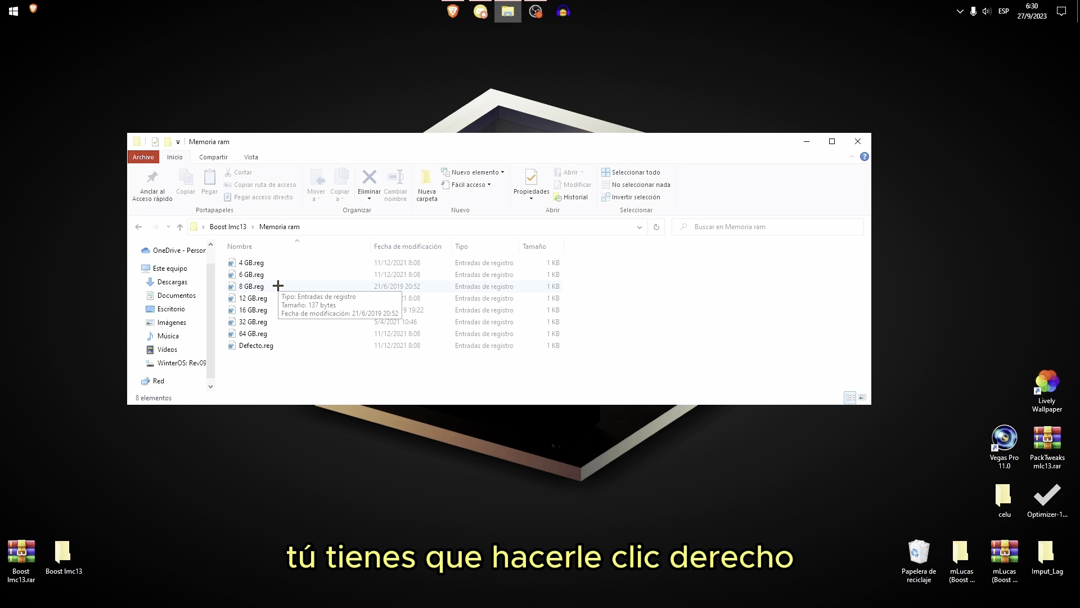
right_click(249, 286)
key(Escape)
right_click(248, 286)
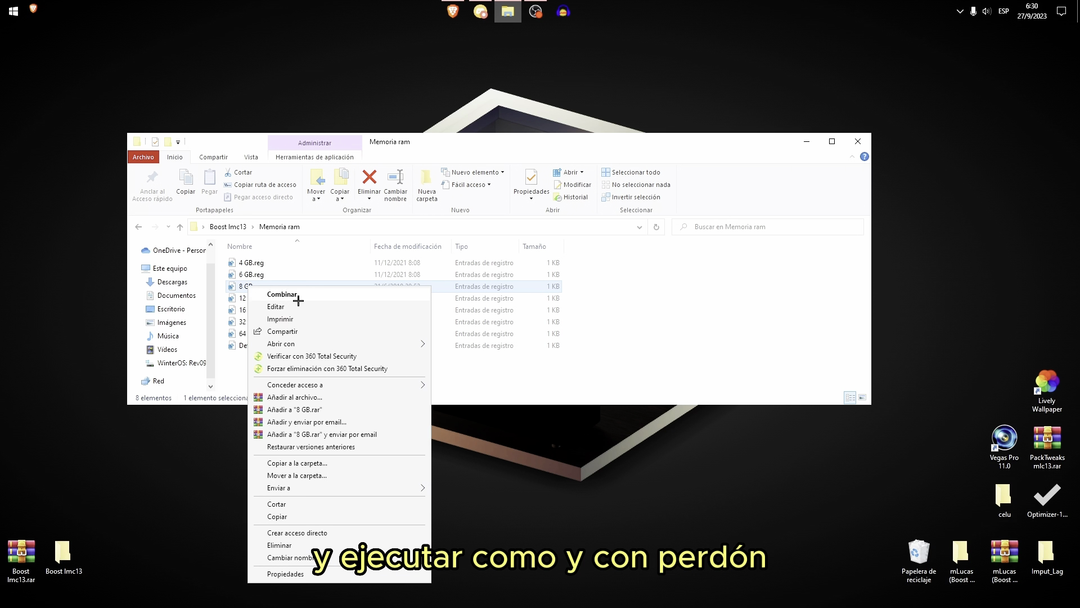
click(240, 368)
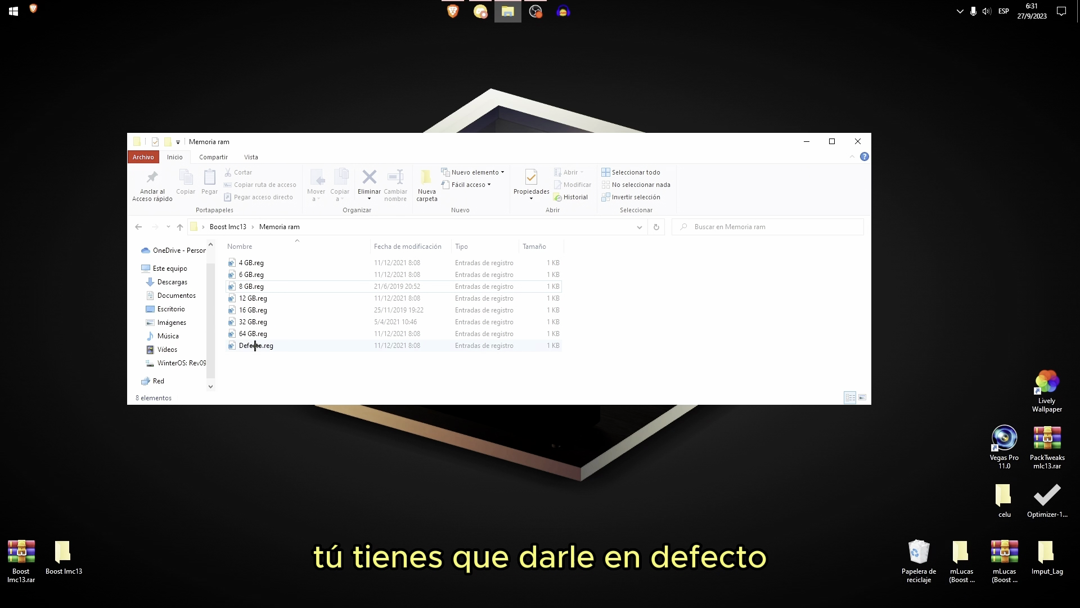
- Go to the Regedit folder of Boost lmc13 and open Disable Servicios Inactivos.reg in Notepad to view its contents
key(BackSpace)
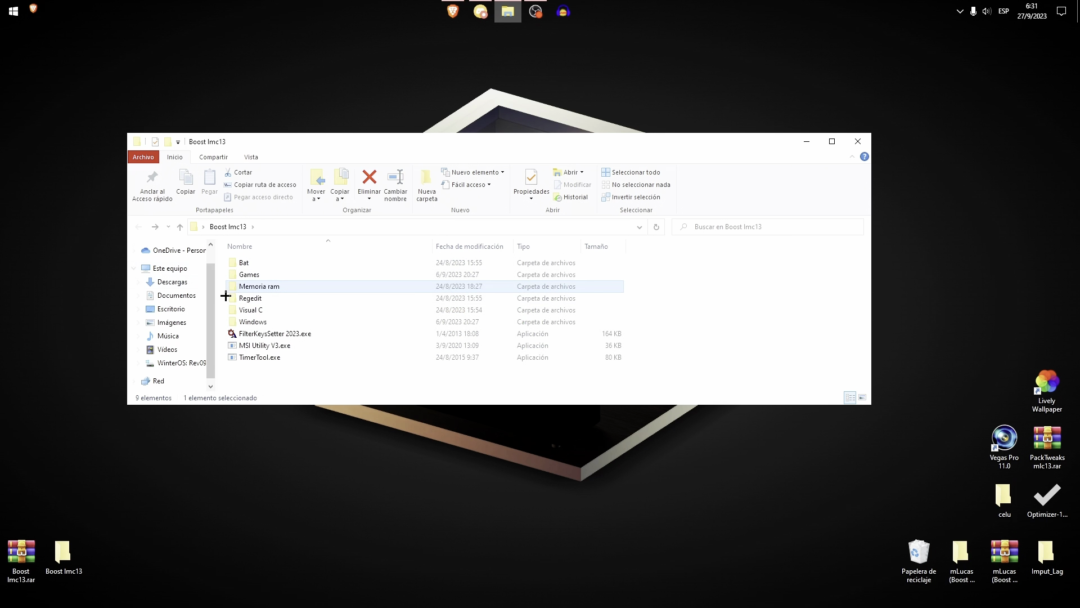
double_click(268, 301)
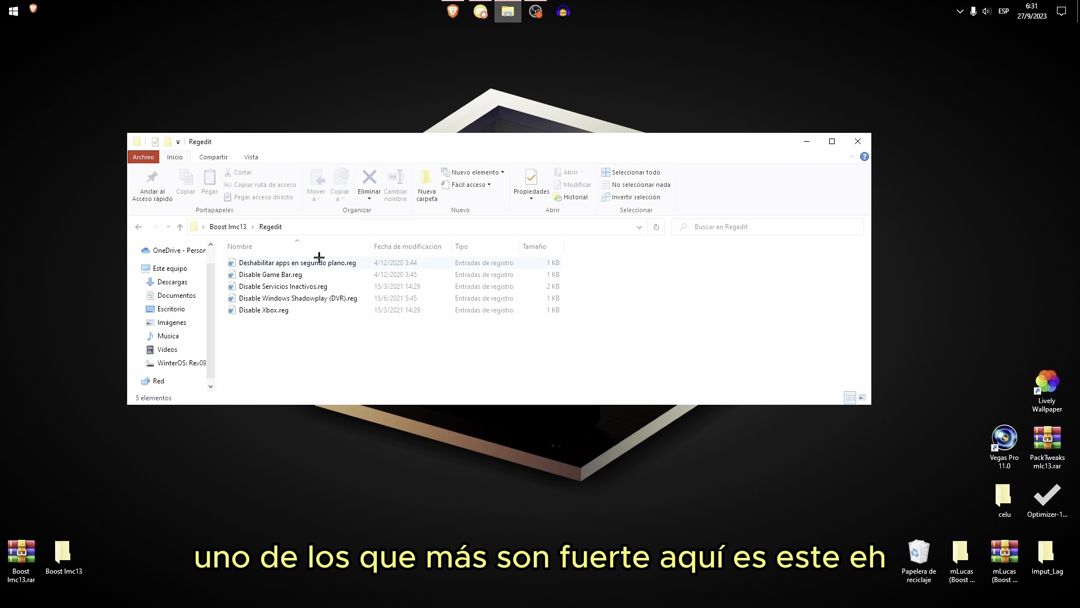
right_click(268, 286)
click(296, 306)
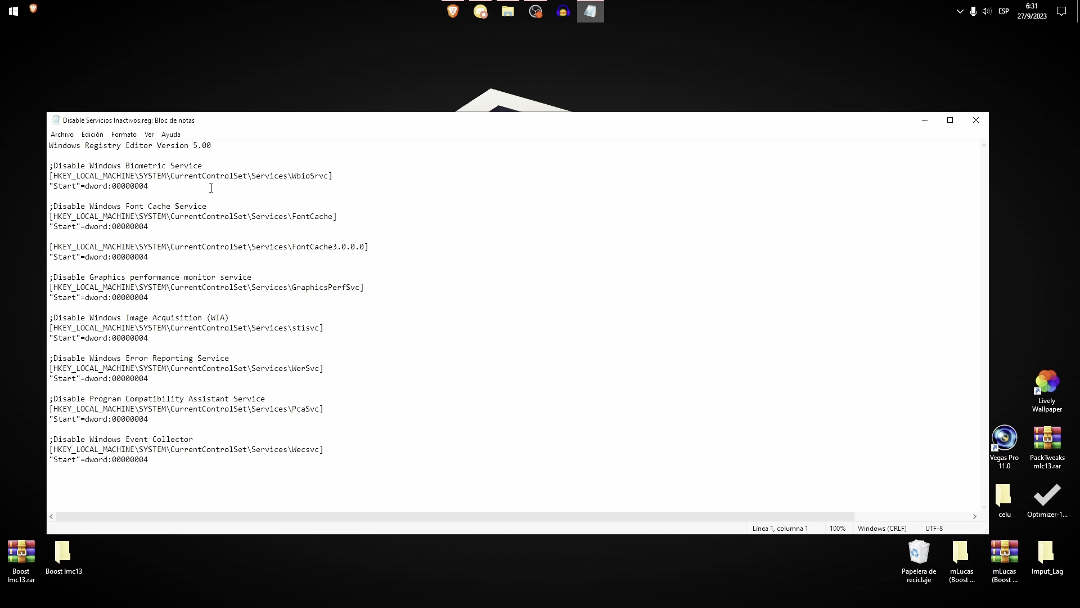
- Examine the service entries in Disable Servicios Inactivos.reg and close the file
drag(296, 482, 41, 140)
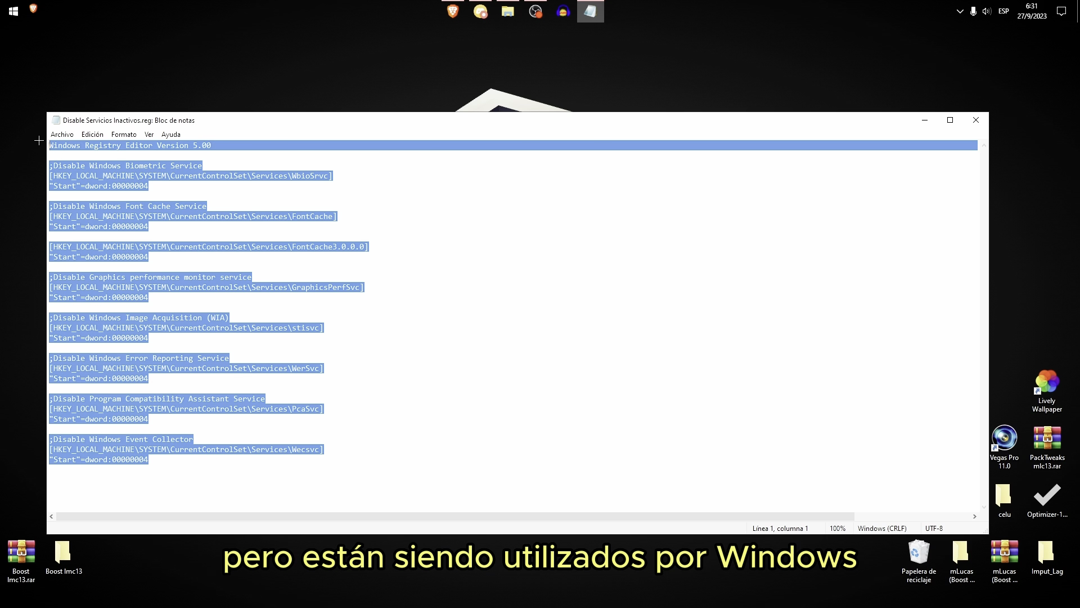
click(153, 247)
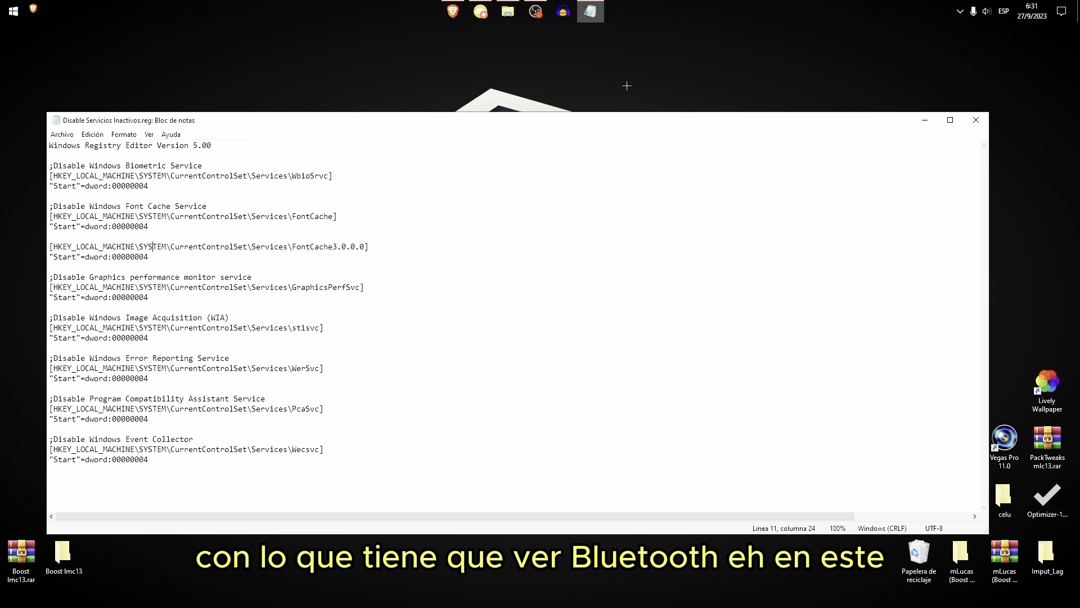
click(975, 120)
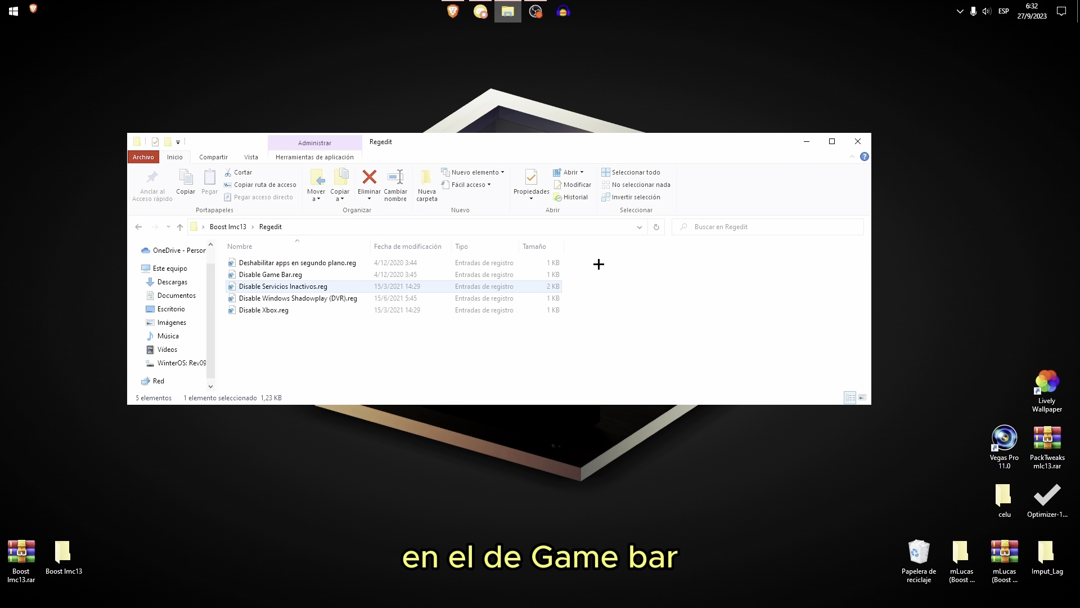
click(340, 301)
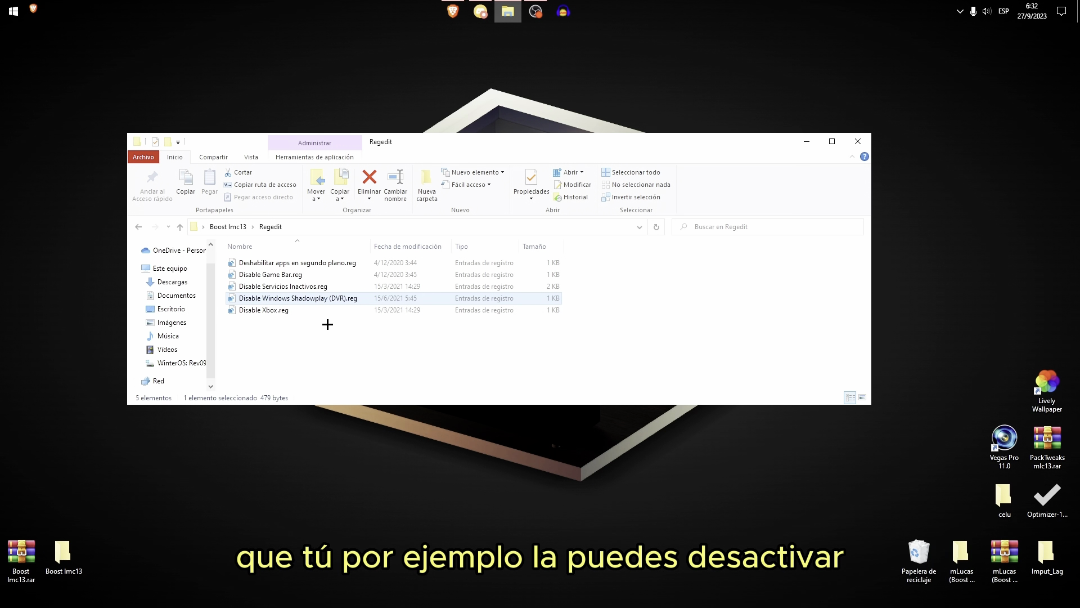
drag(339, 330, 235, 274)
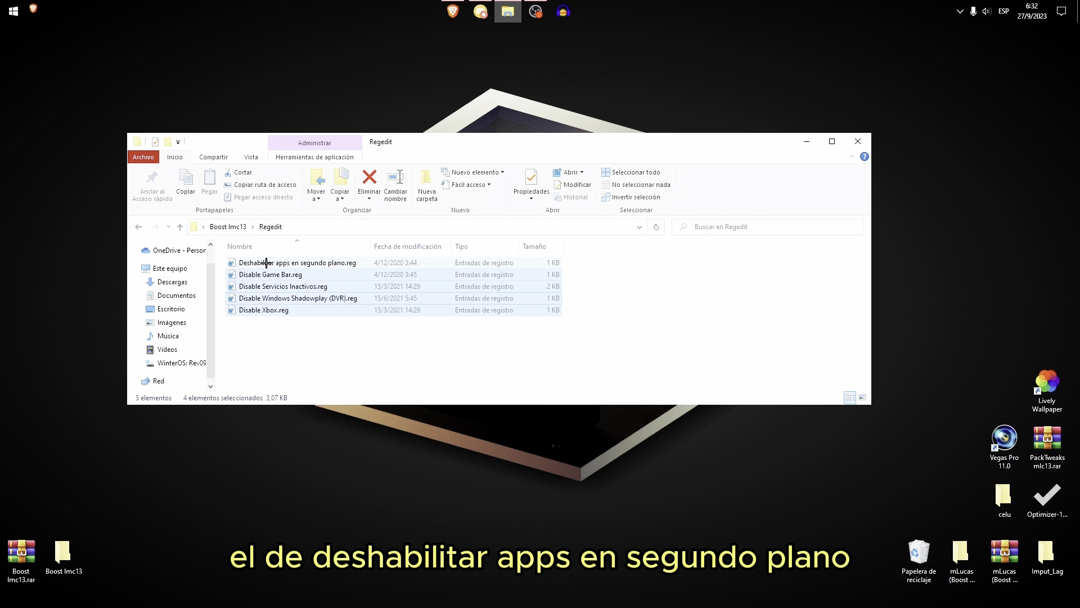
click(589, 284)
click(960, 12)
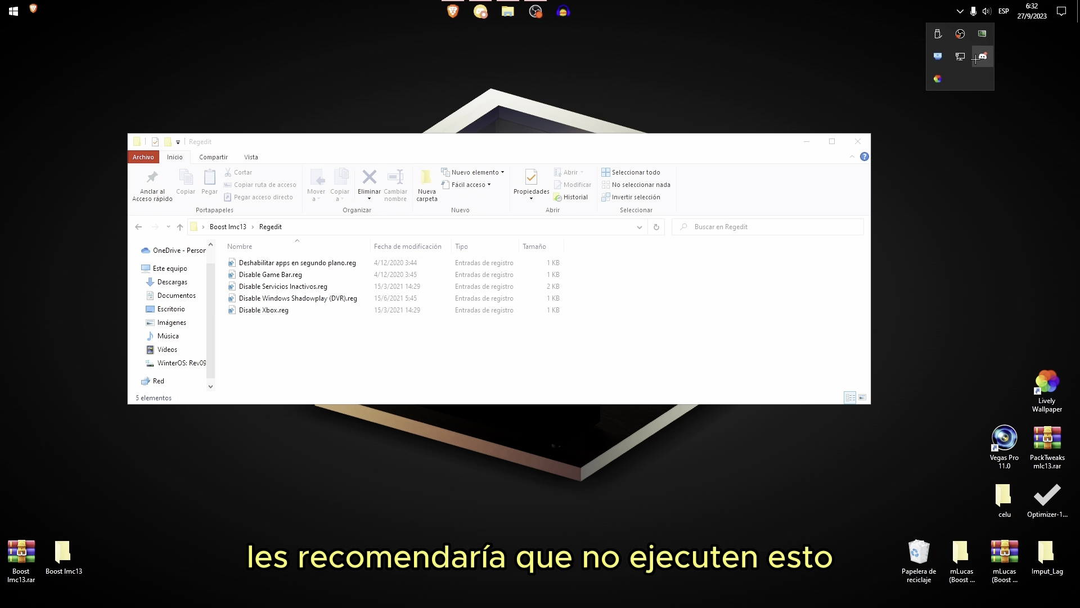
click(624, 278)
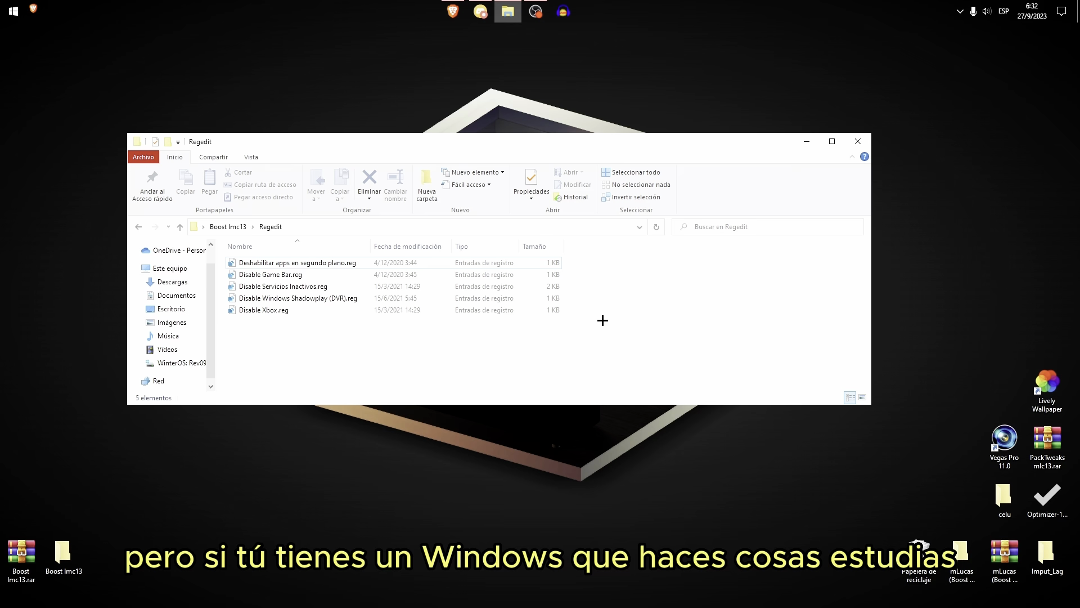
drag(603, 339, 348, 274)
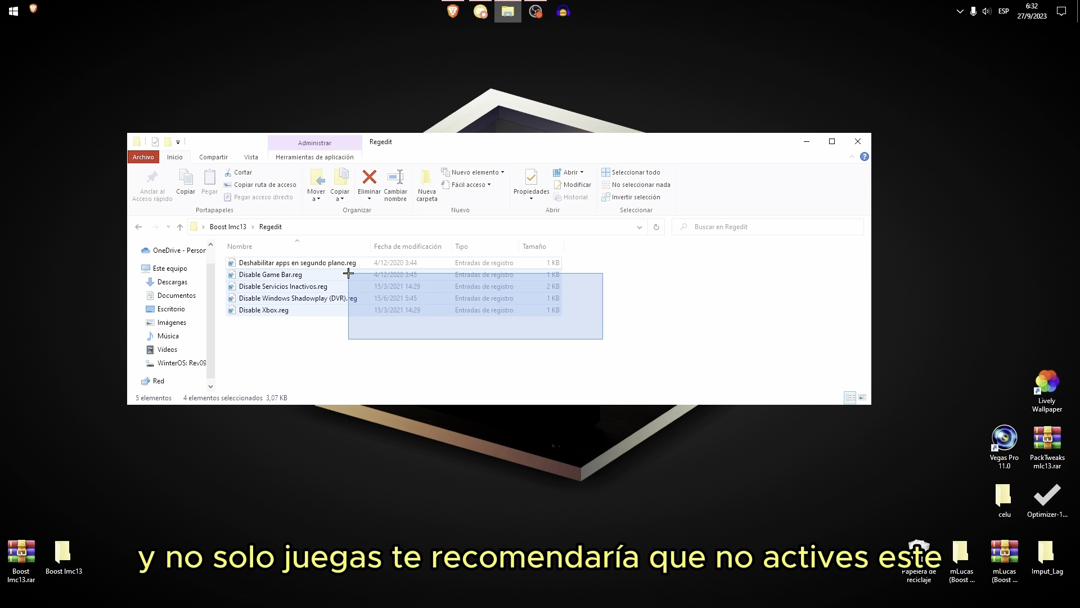
drag(348, 273, 348, 273)
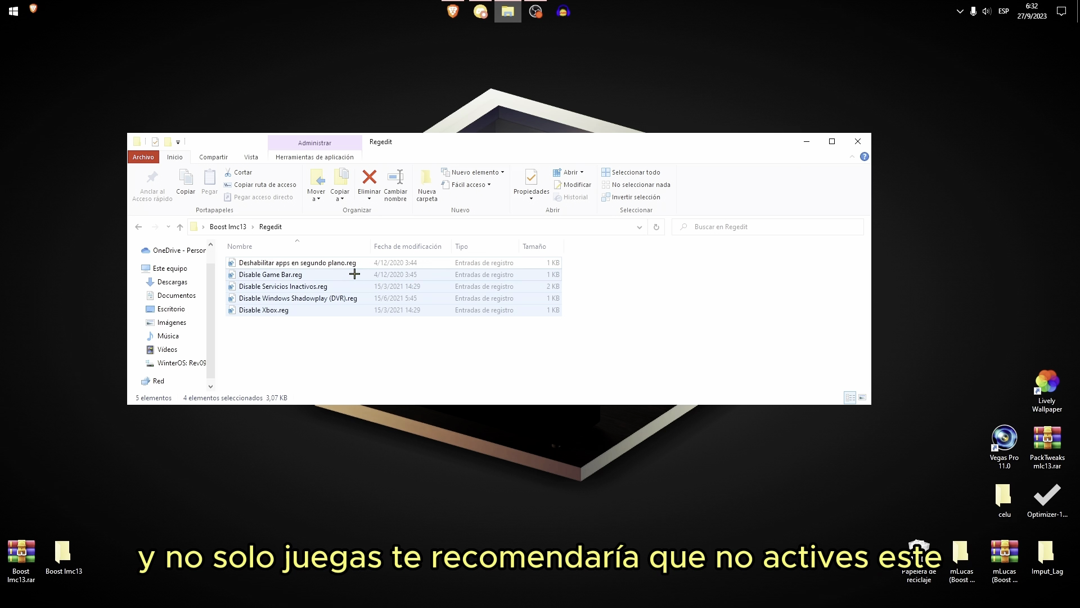
click(554, 262)
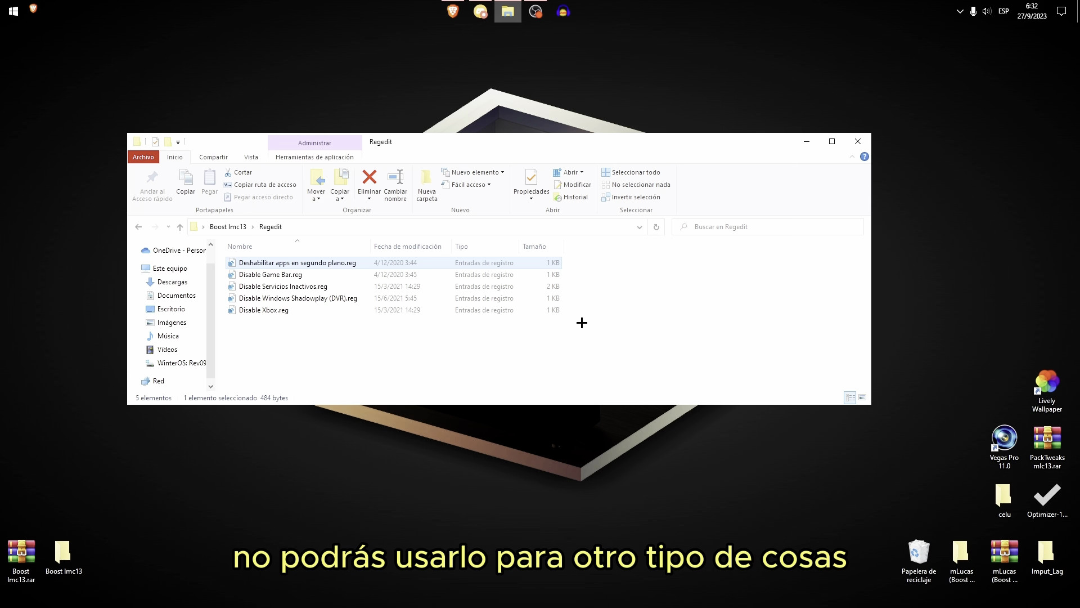
- Merge the Disable Game Bar, Servicios Inactivos, Windows Shadowplay (DVR) and Xbox .reg files into the registry, accepting every confirmation
drag(578, 324, 275, 271)
click(581, 280)
drag(560, 327, 450, 273)
right_click(450, 273)
click(496, 283)
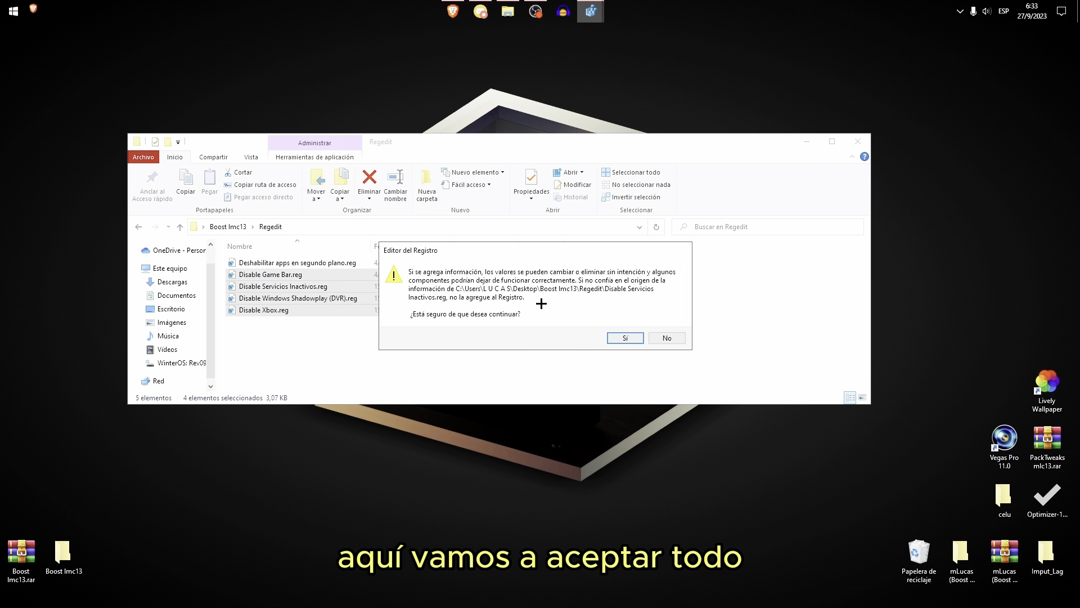
key(Return)
key(Return)
key(Return)
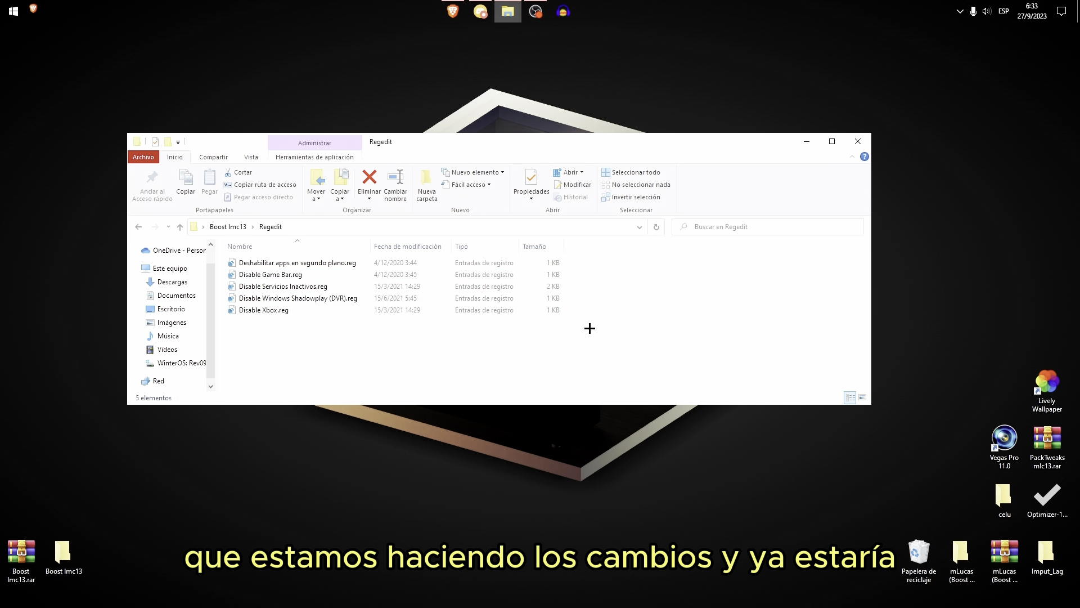
- Return to the Boost lmc13 folder and open its Visual C subfolder
key(alt+Left)
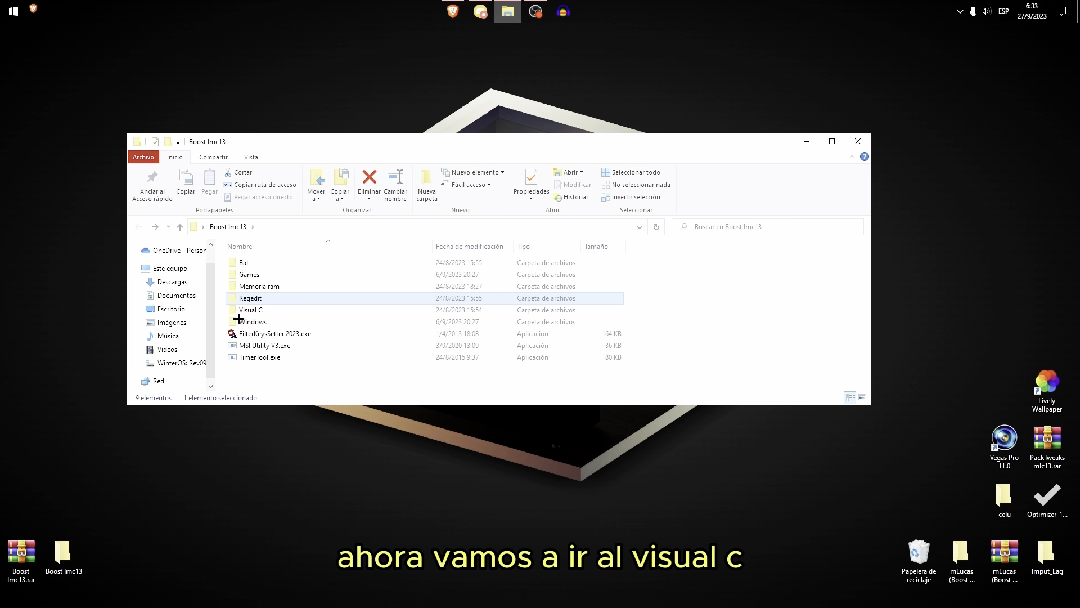
double_click(262, 313)
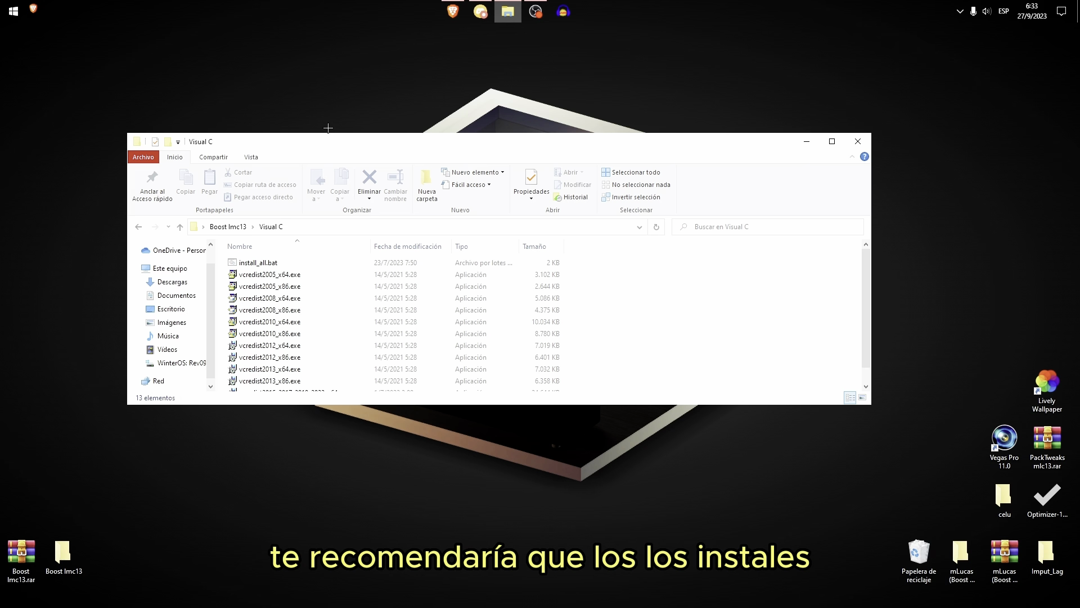
key(super+e)
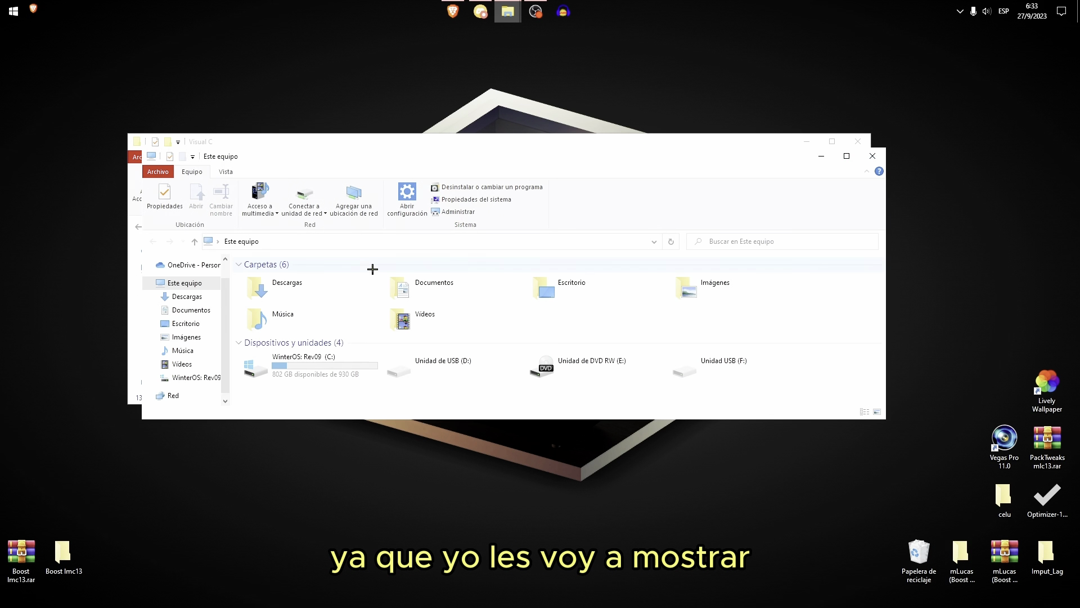
right_click(436, 403)
mouse_move(524, 416)
click(487, 522)
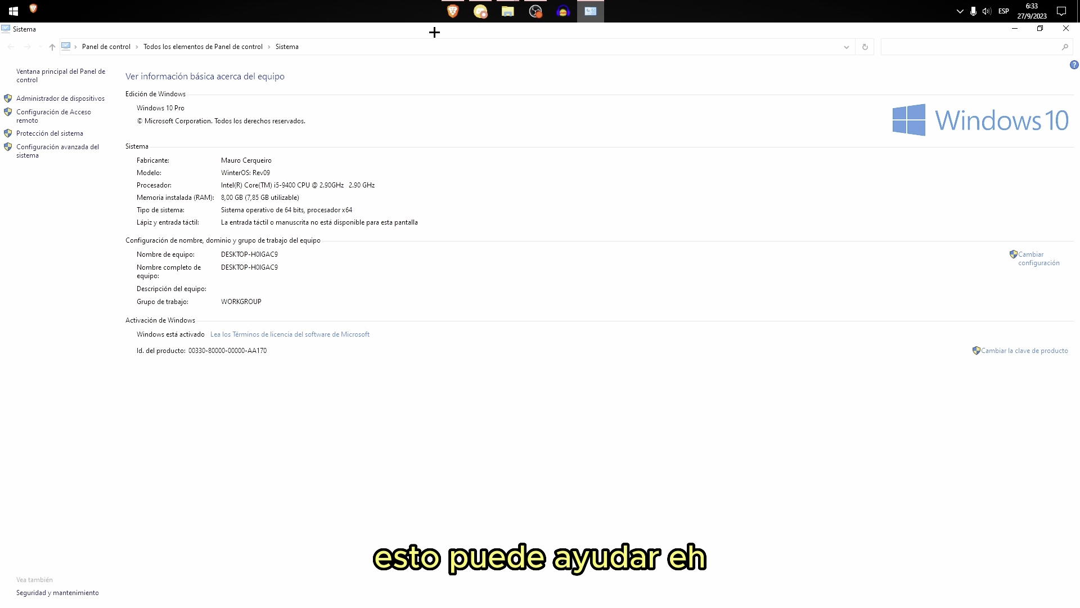
click(1068, 30)
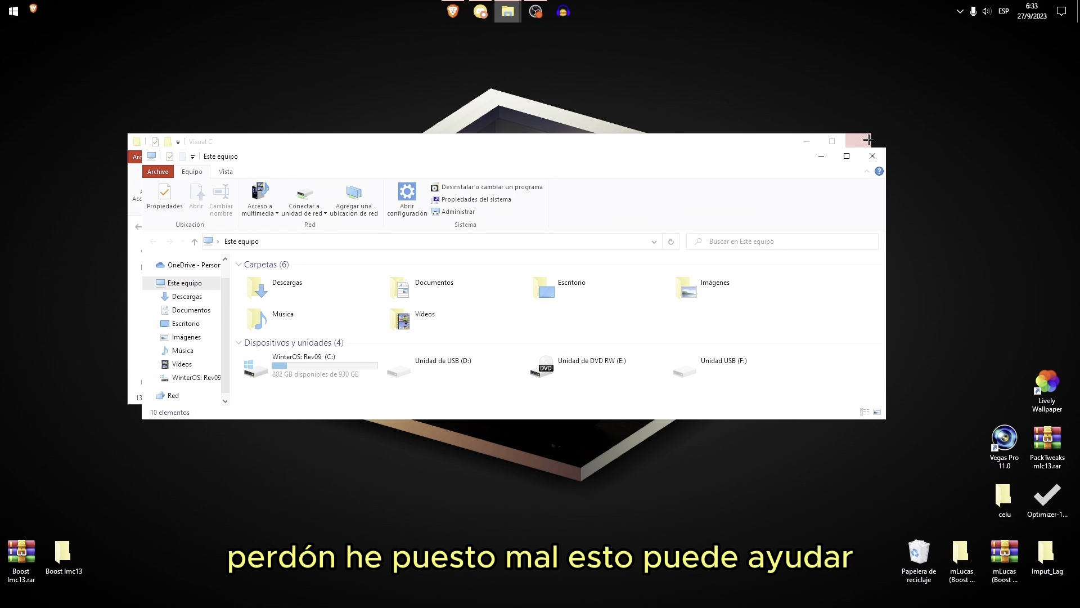
click(849, 154)
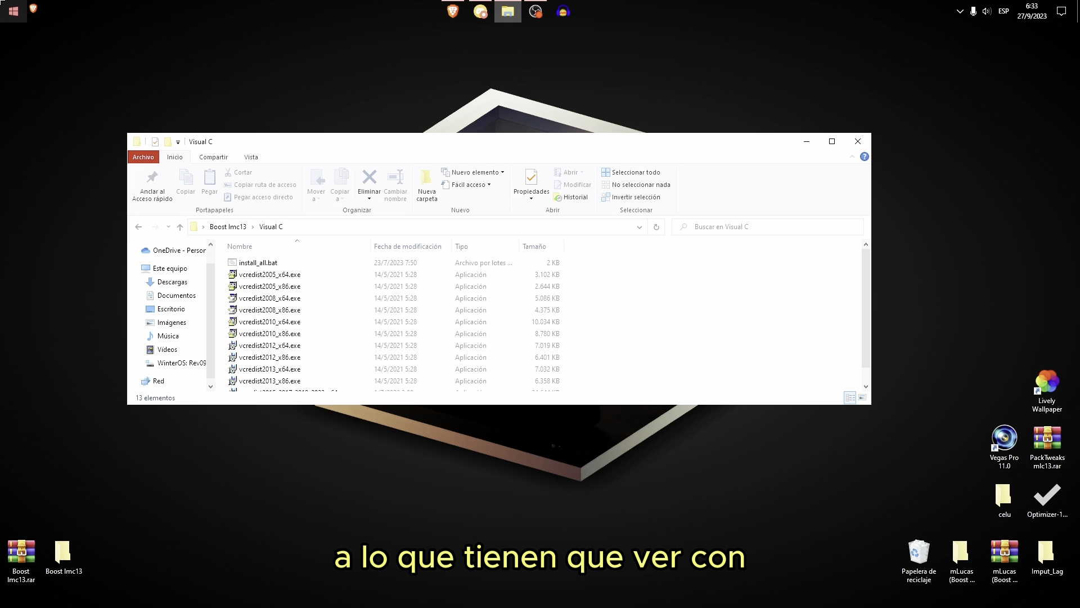
- Check the installed Microsoft Visual C++ Redistributable versions in the Control Panel's Programas y características list and close it
click(15, 6)
text(panel)
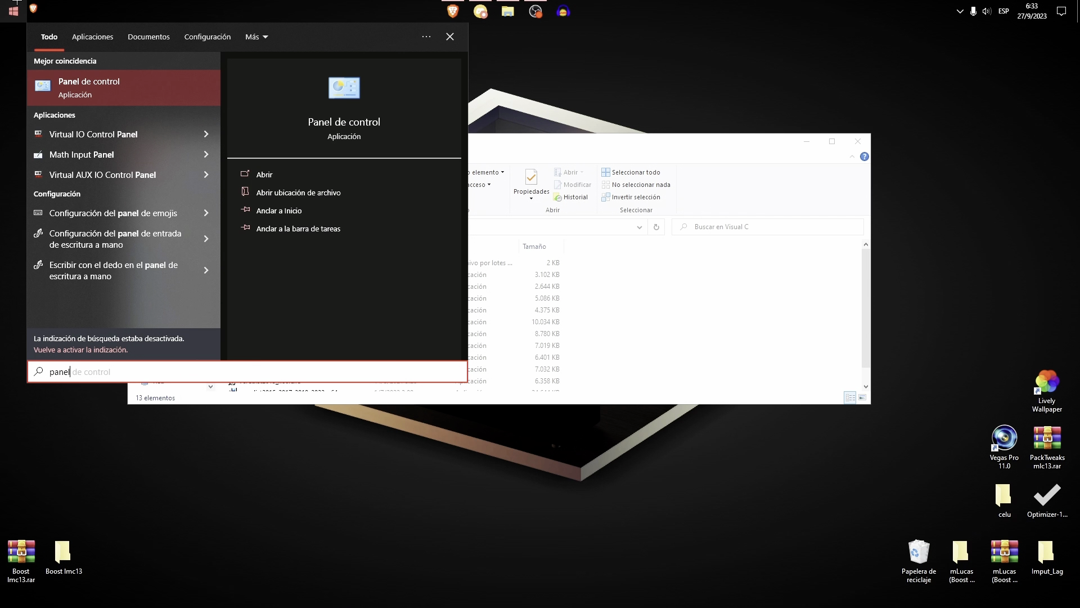
key(Return)
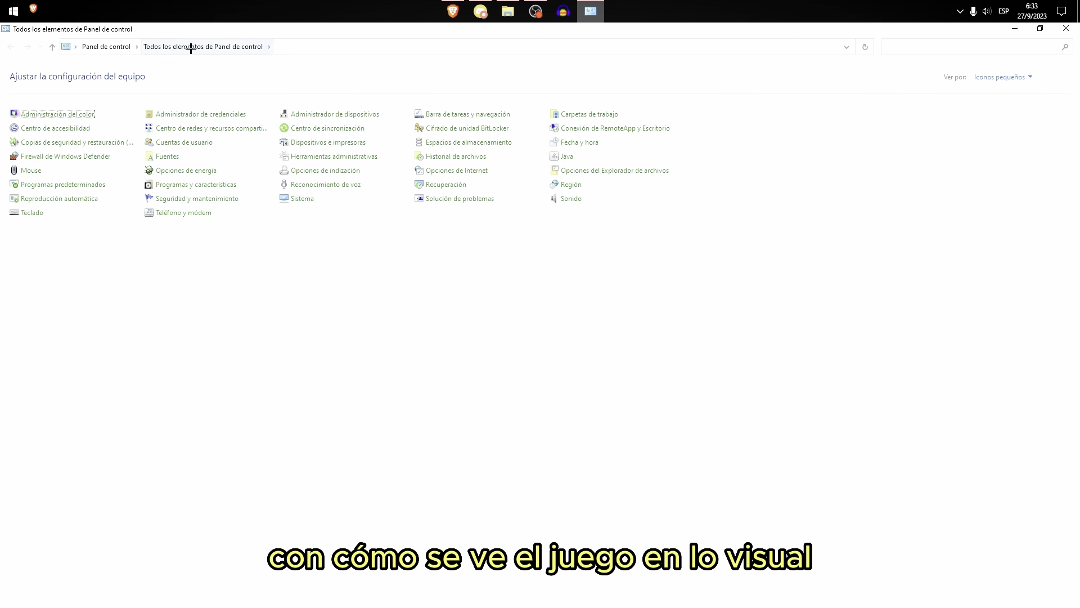
click(185, 186)
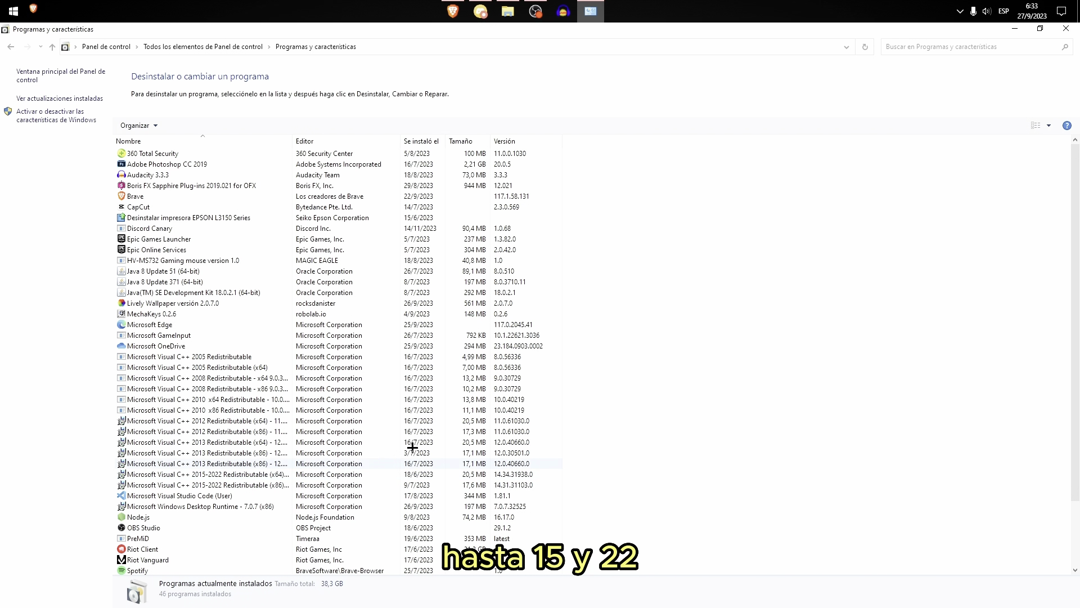
click(1066, 28)
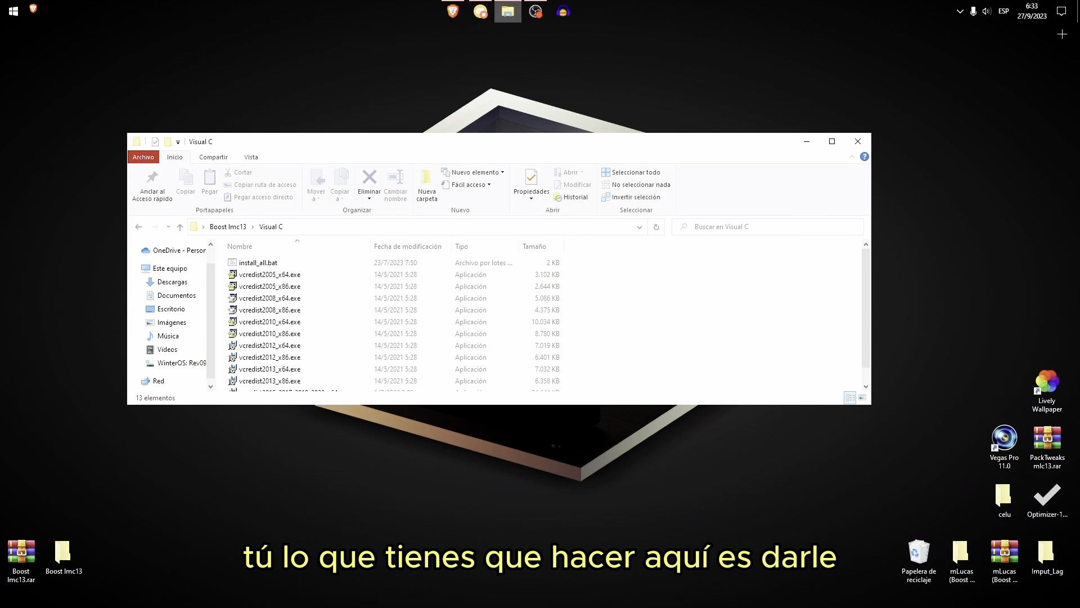
- Look over the vcredist installers in the Visual C folder and go to the Windows folder of Boost lmc13
scroll(394, 315, down, 1)
scroll(337, 338, up, 1)
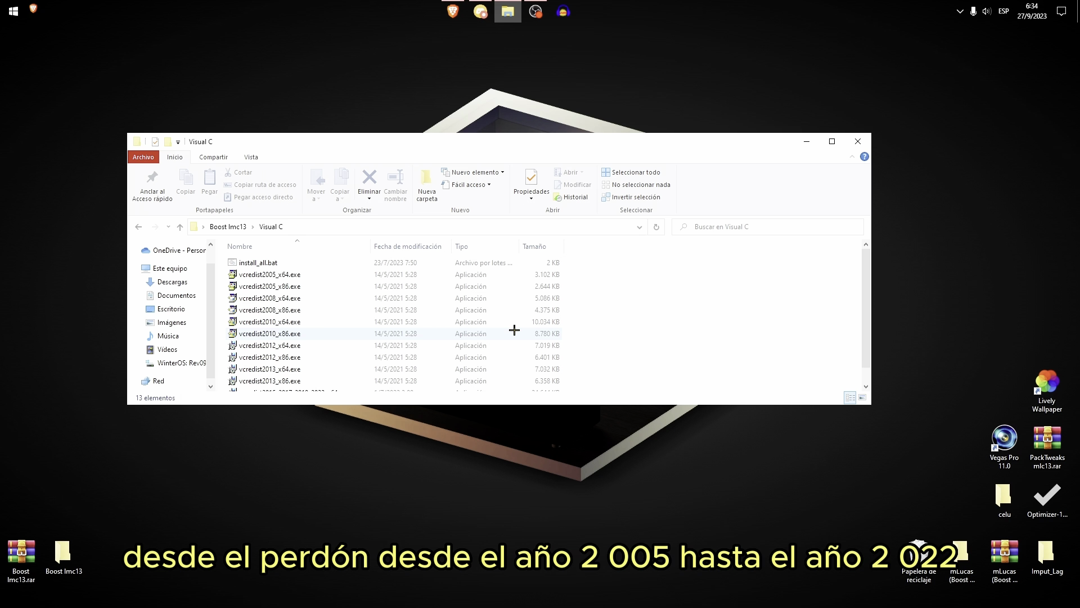
scroll(508, 318, down, 1)
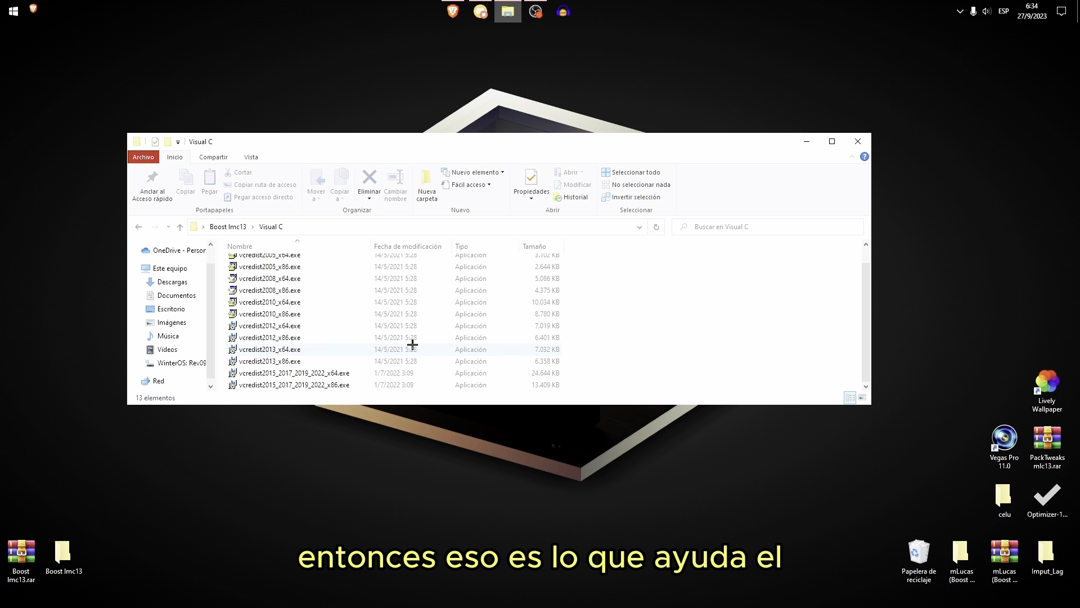
scroll(412, 343, up, 1)
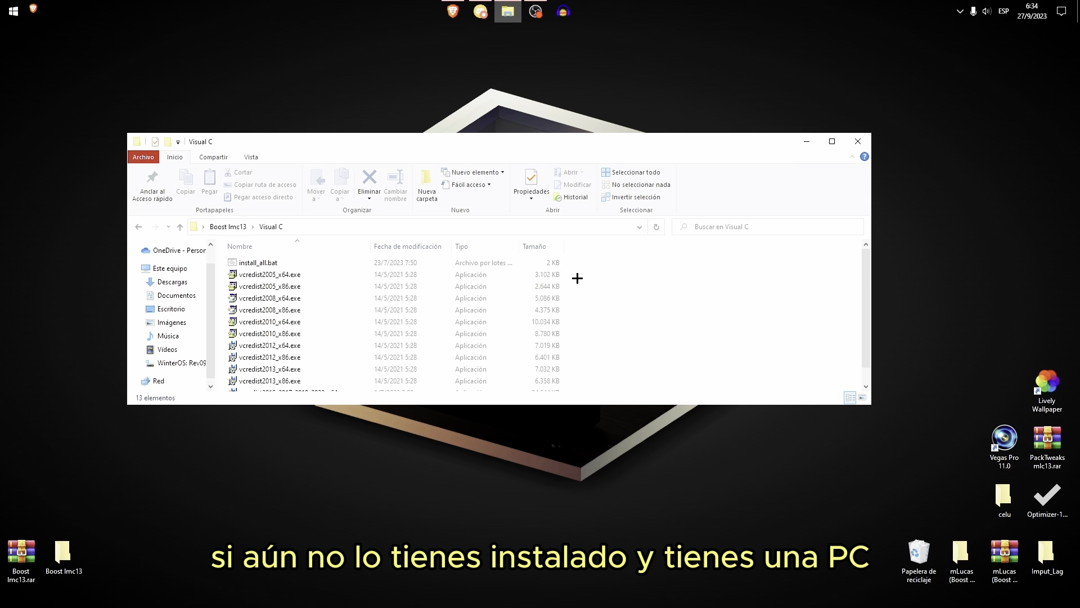
key(BackSpace)
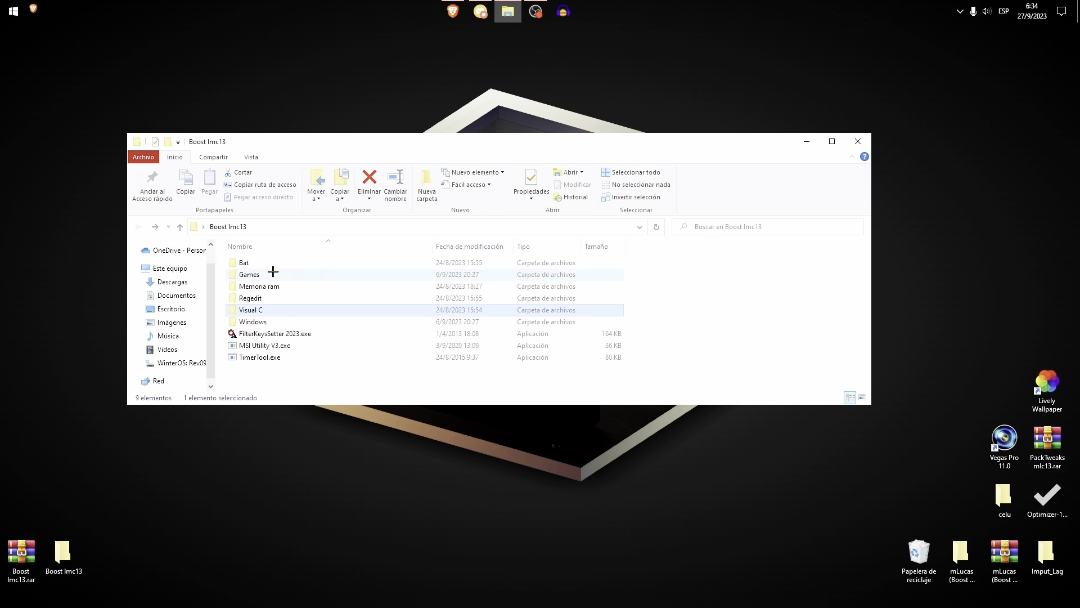
double_click(240, 320)
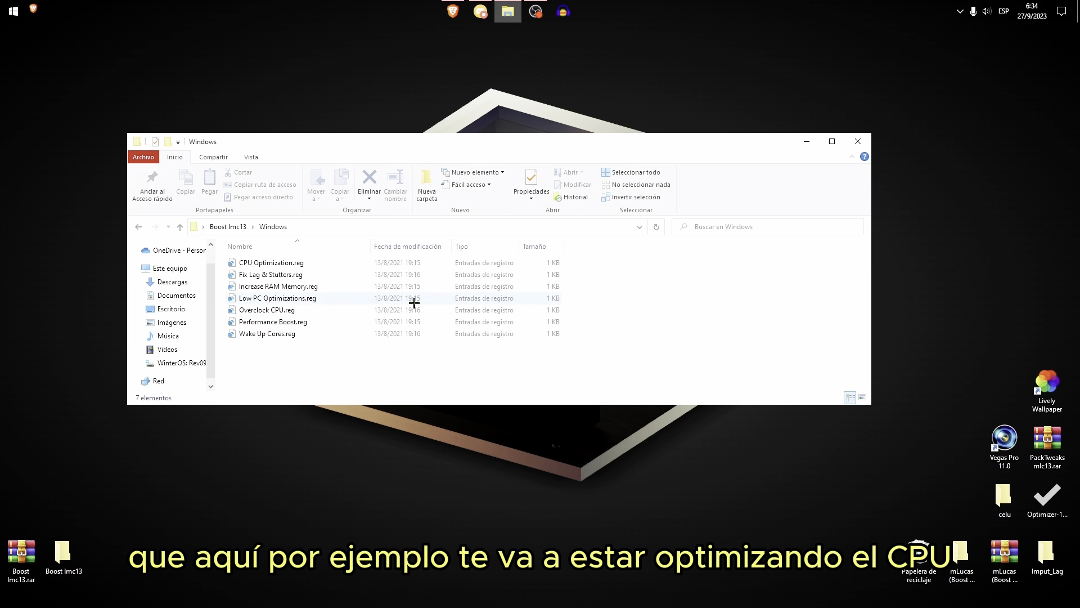
- Merge all seven .reg files in the Windows folder of Boost lmc13 into the registry, accepting every confirmation
right_click(281, 262)
click(592, 308)
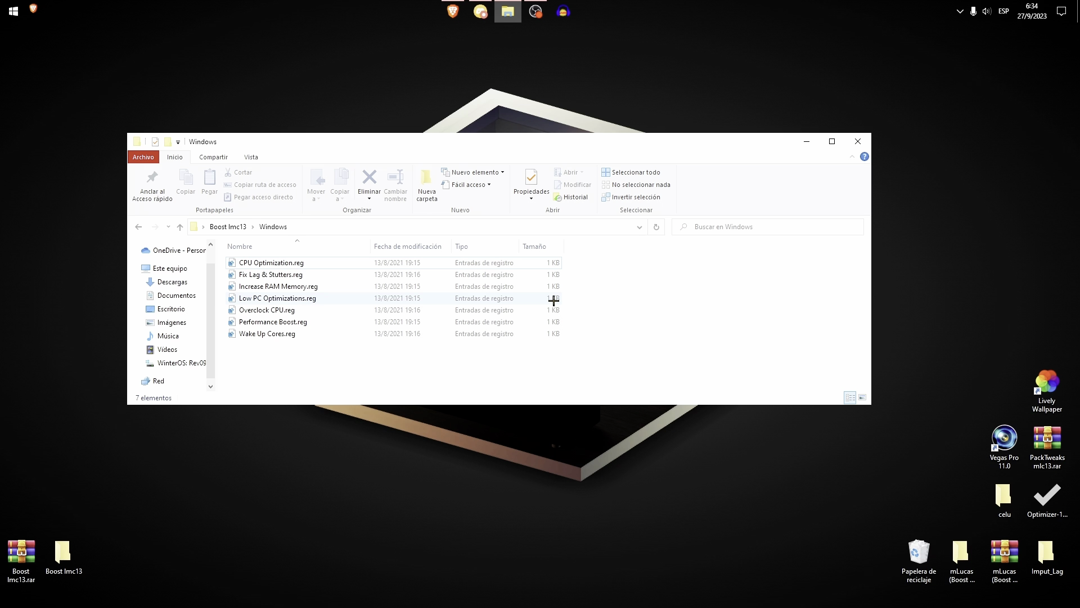
drag(411, 356, 311, 261)
right_click(338, 262)
click(346, 271)
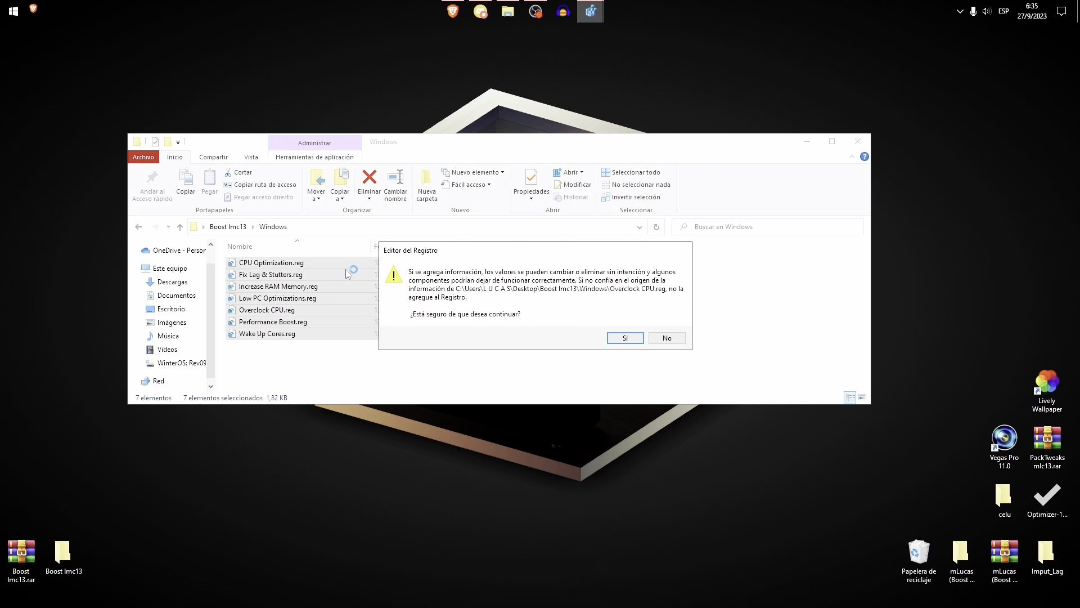
key(Return)
key(Return)
key(Return)
key(Return)
key(Return)
key(Return)
key(Return)
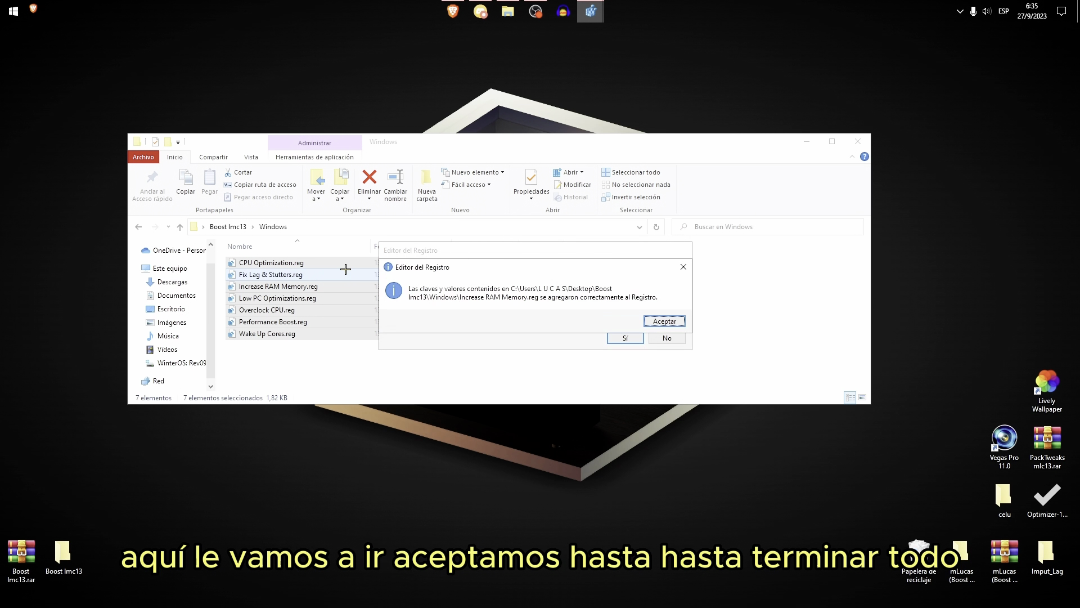
key(Return)
key(Return)
key(Return)
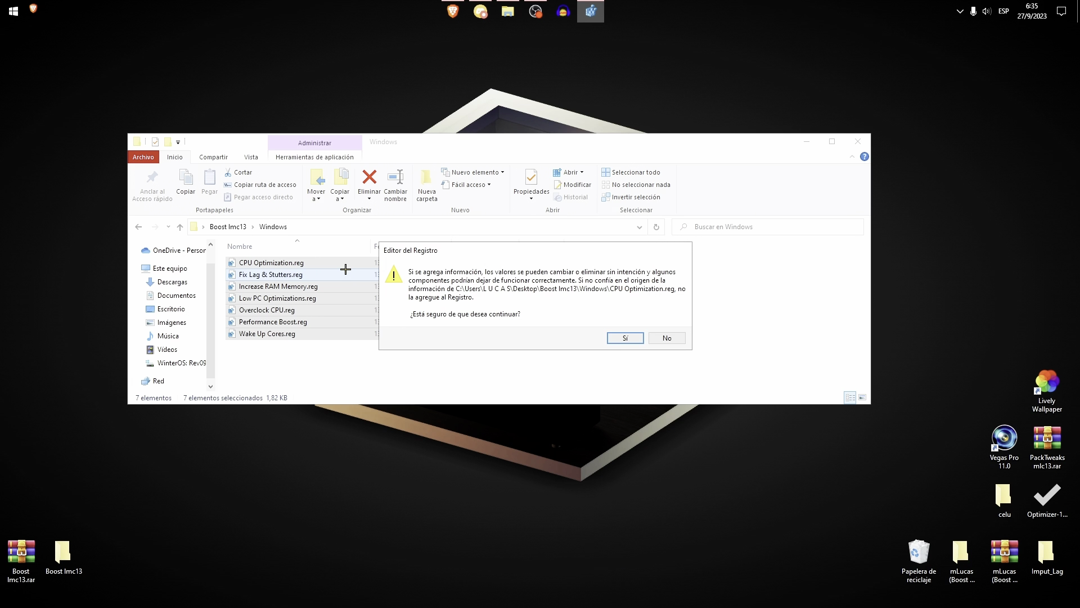
key(Return)
key(Return)
click(619, 321)
- Return to the Boost lmc13 folder and launch FilterKeysSetter 2023.exe
key(BackSpace)
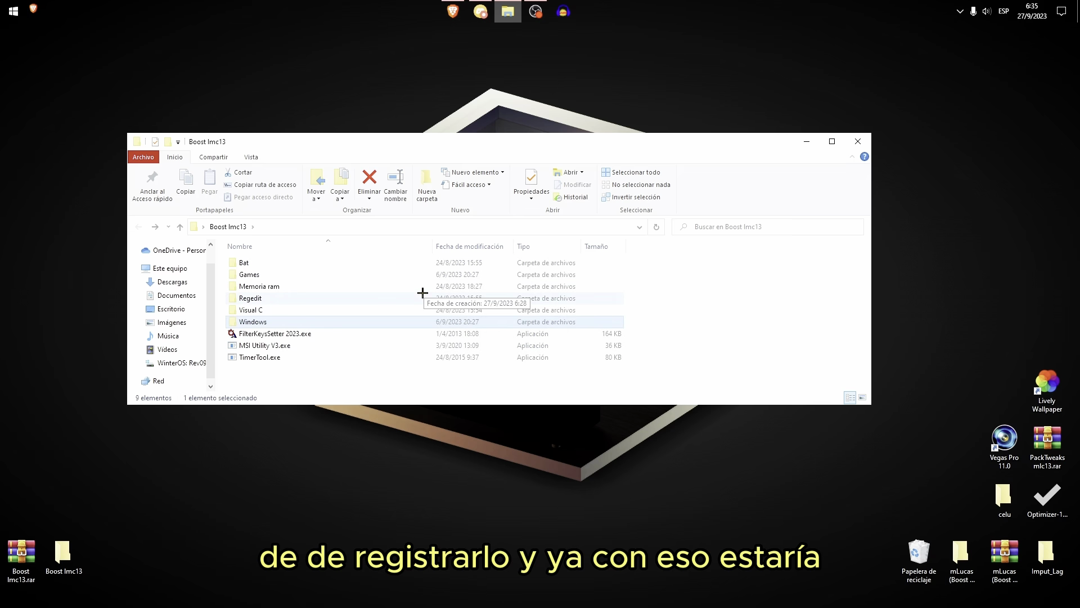
click(668, 343)
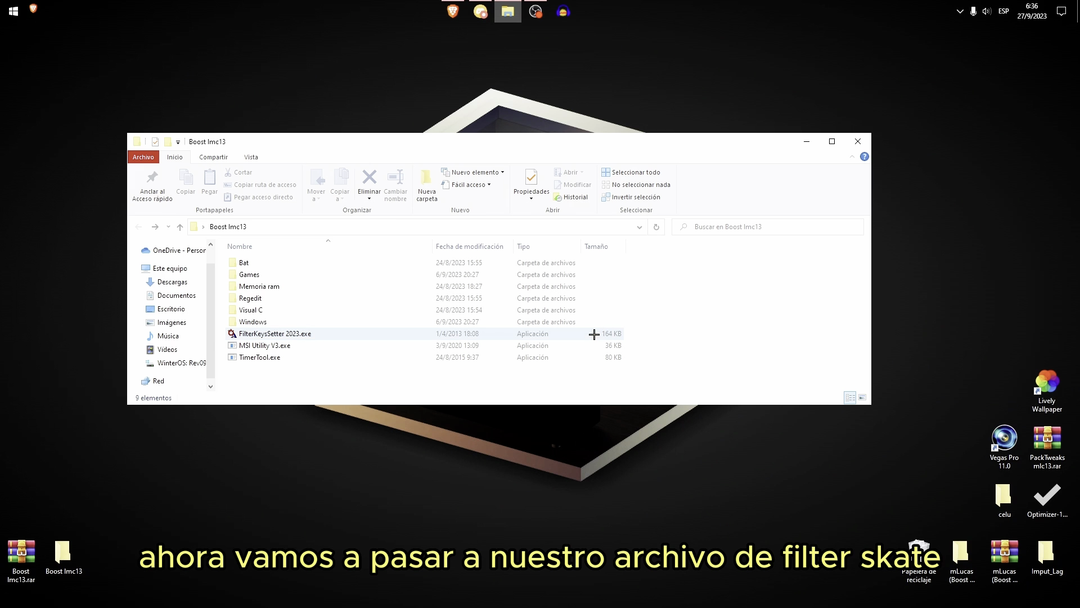
click(325, 334)
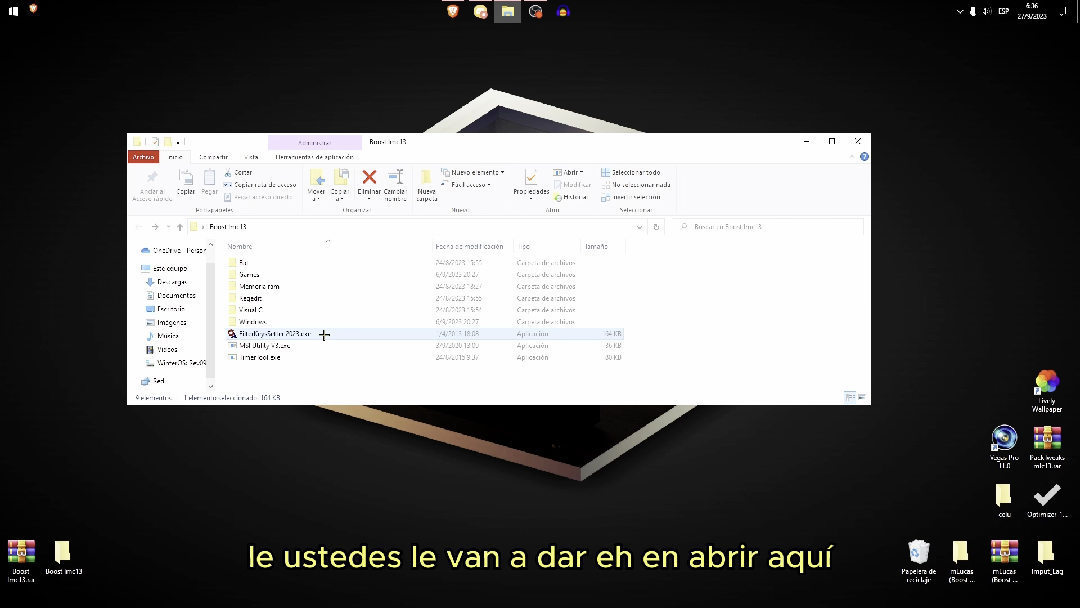
right_click(326, 335)
double_click(311, 332)
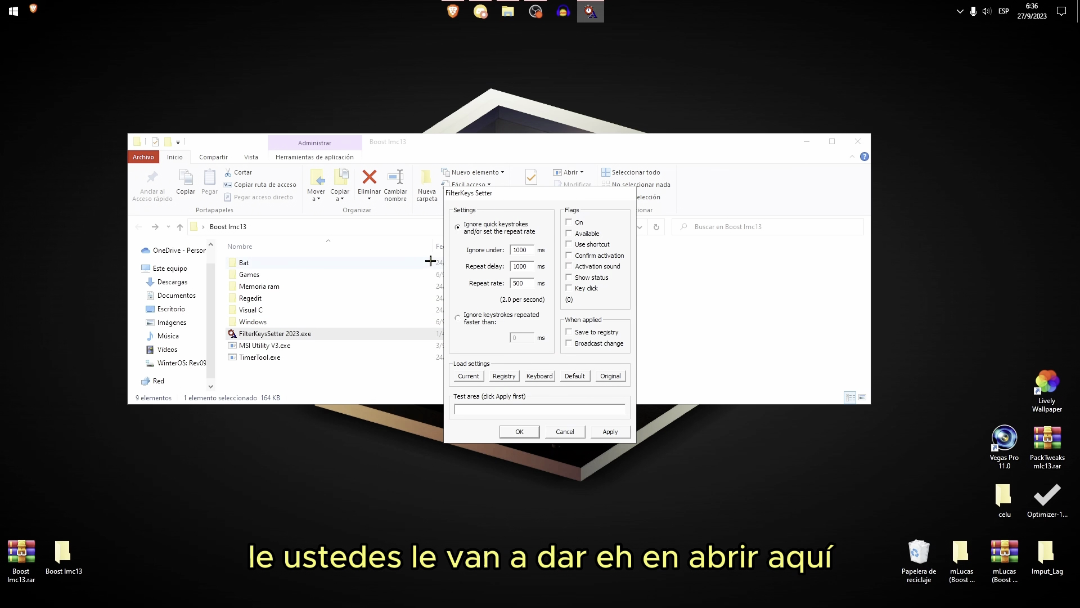
- Set FilterKeys to ignore under 0 ms, repeat delay 90 ms and repeat rate 25 ms, and apply with saving to the registry enabled
drag(479, 196, 409, 171)
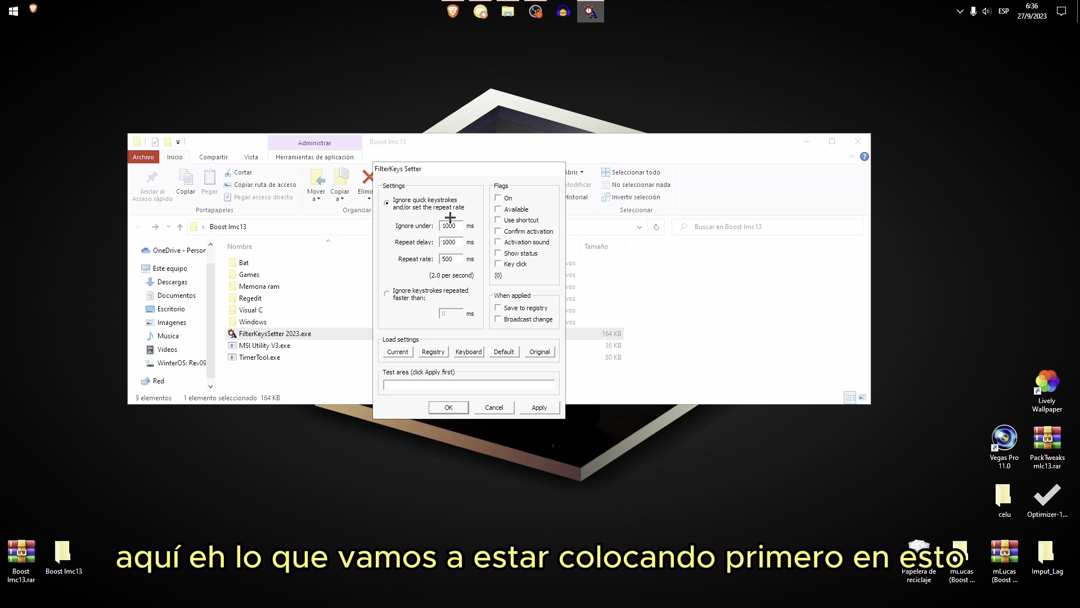
drag(456, 226, 421, 251)
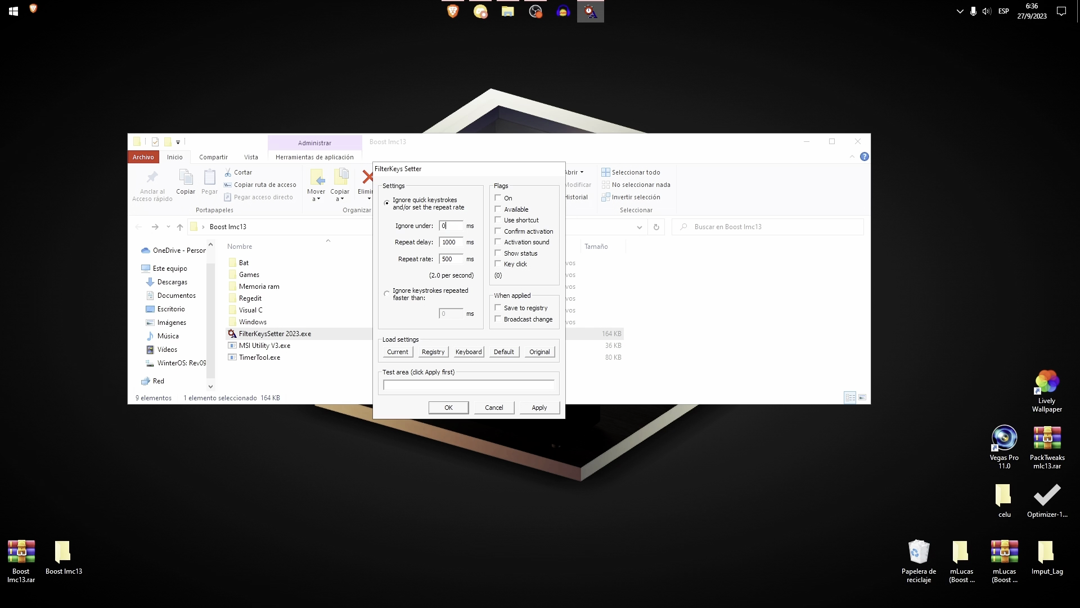
text(0)
key(Tab)
text(90)
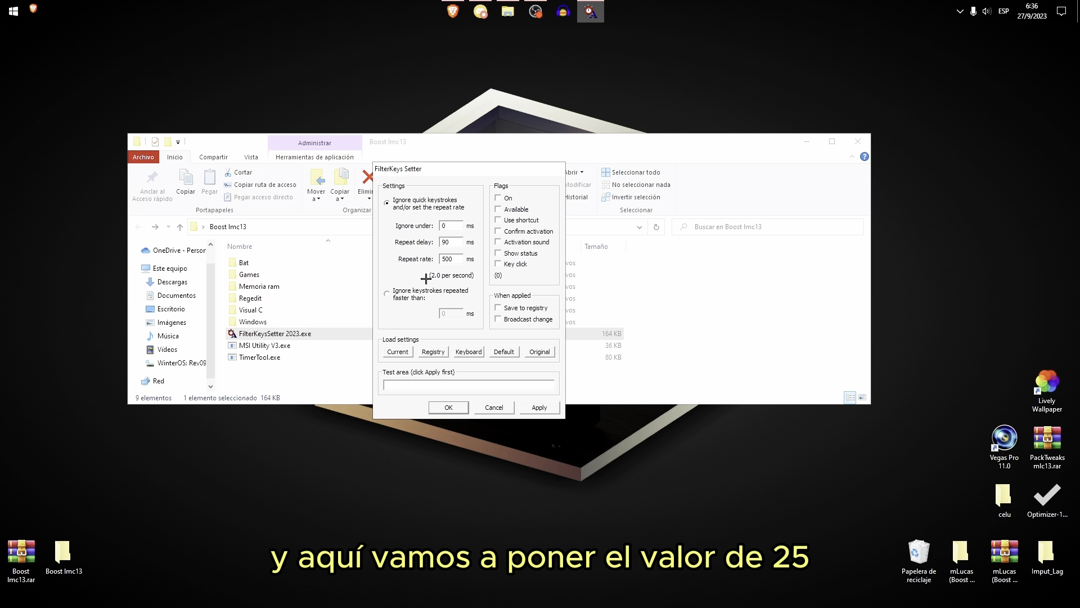
drag(457, 260, 438, 260)
text(25)
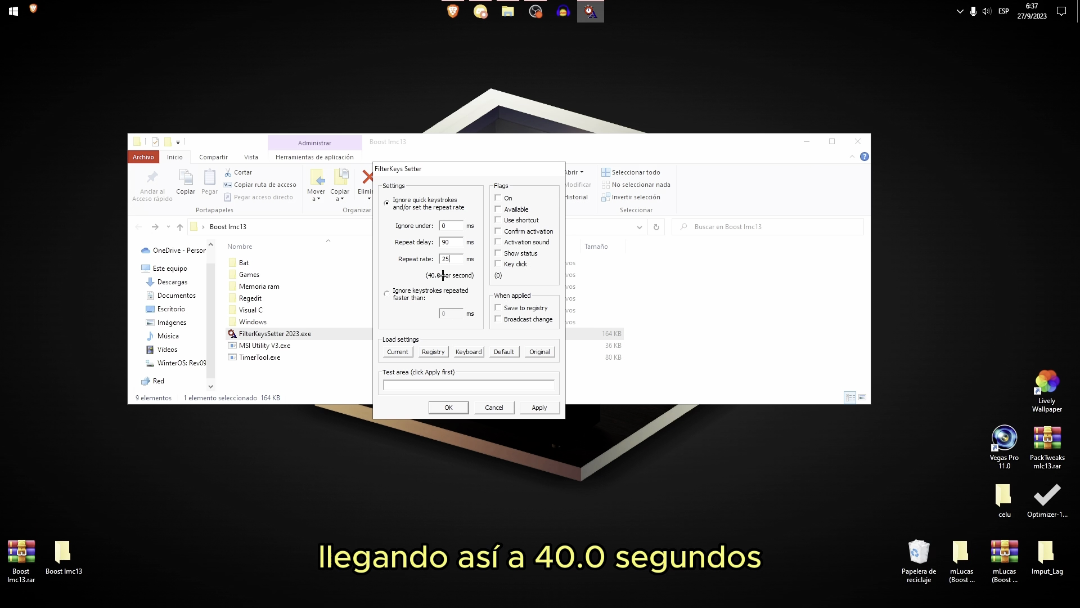
click(498, 308)
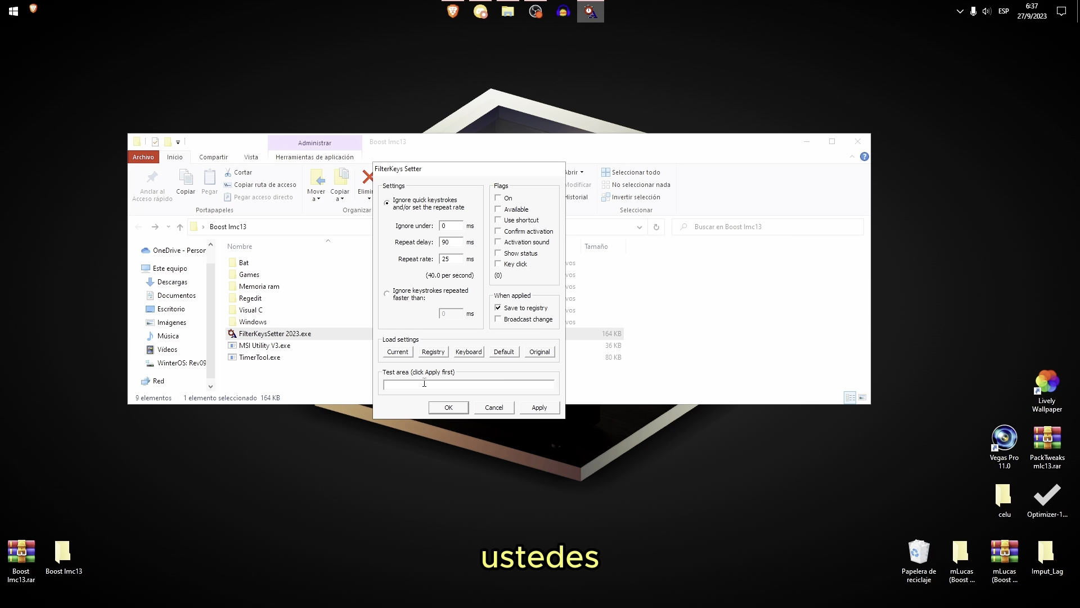
click(538, 409)
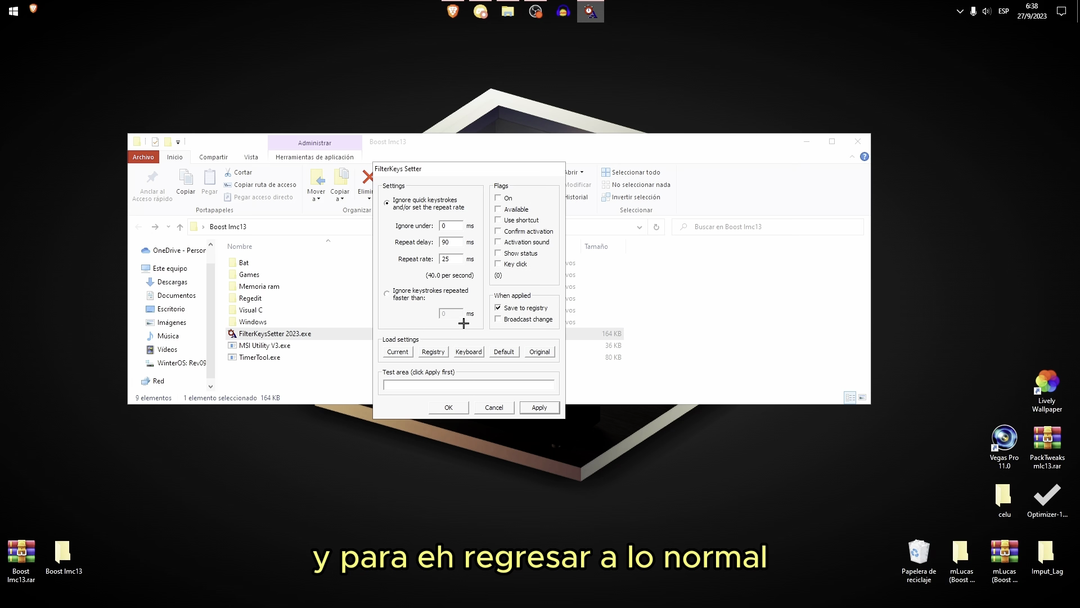
- Load the default FilterKeys settings, apply them and close FilterKeys Setter
click(496, 352)
click(533, 404)
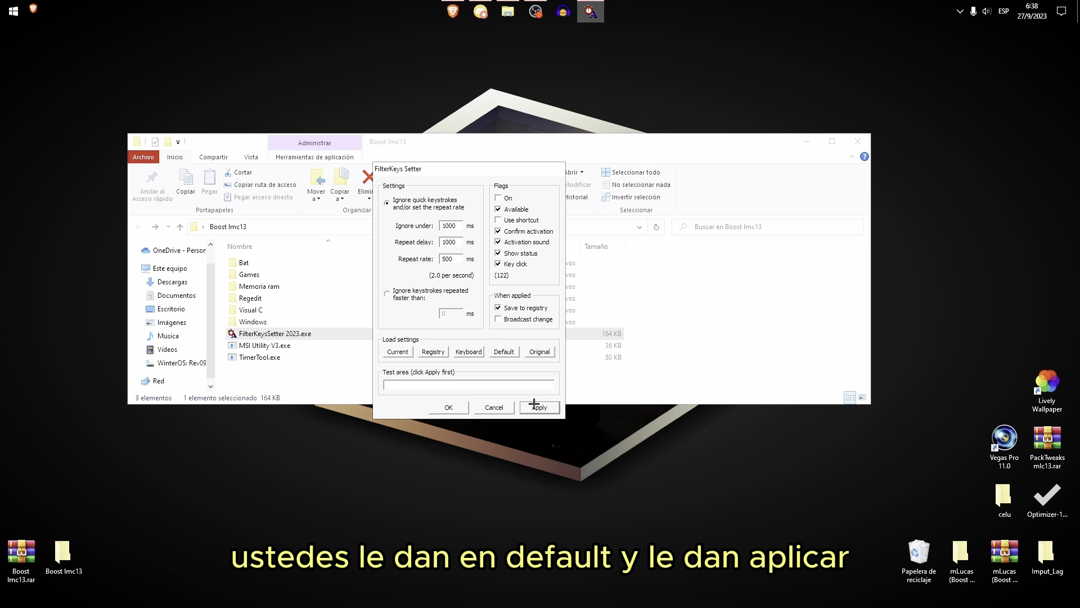
click(450, 407)
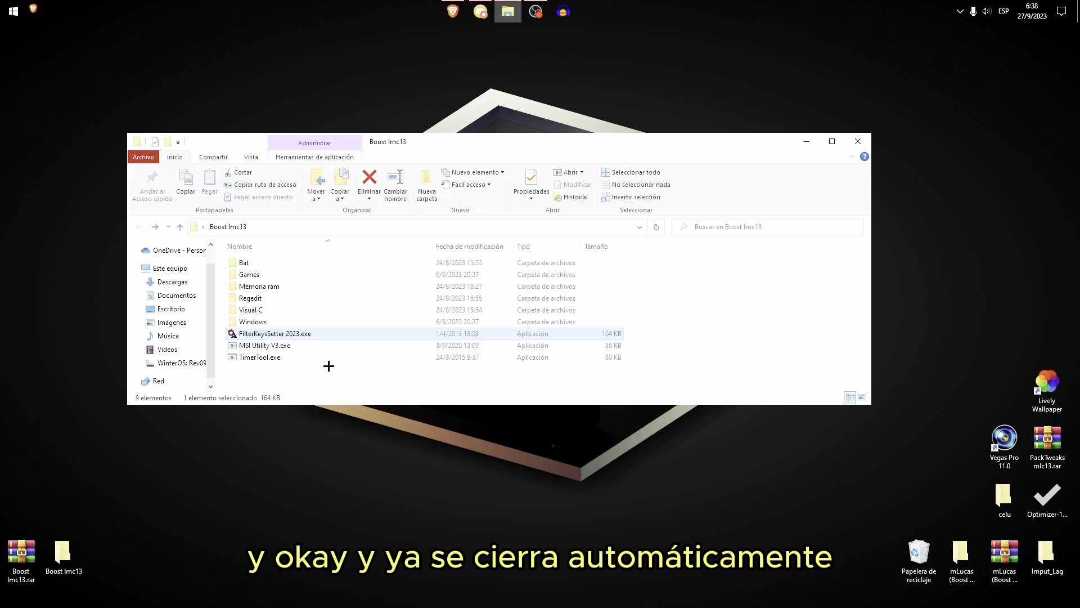
- Run MSI Utility V3.exe as administrator, check the interrupt priority options for Intel(R) UHD Graphics 630, and close the utility without applying changes
right_click(265, 346)
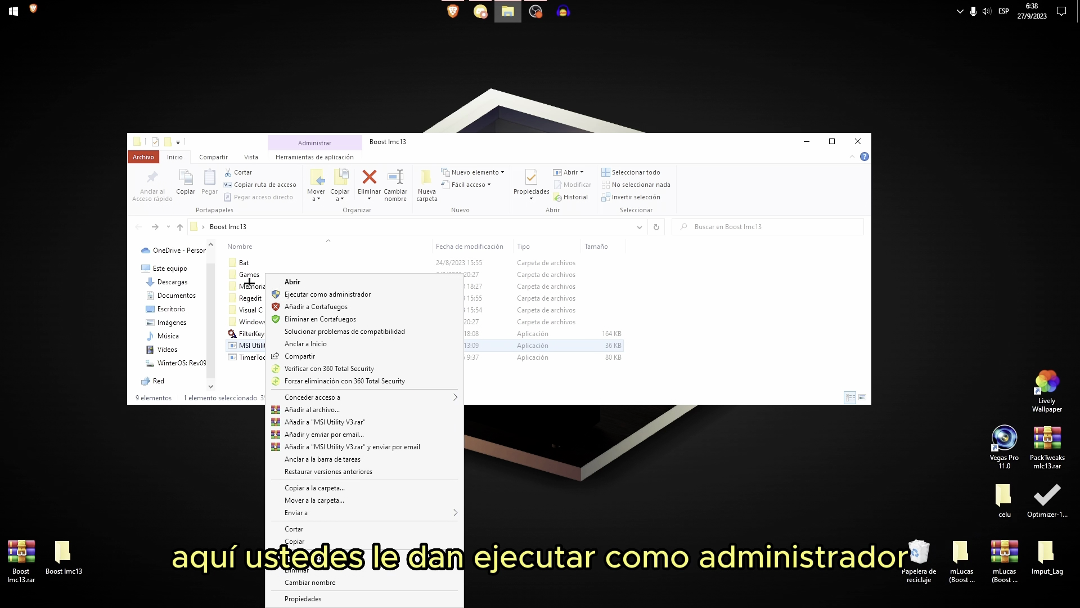
click(288, 294)
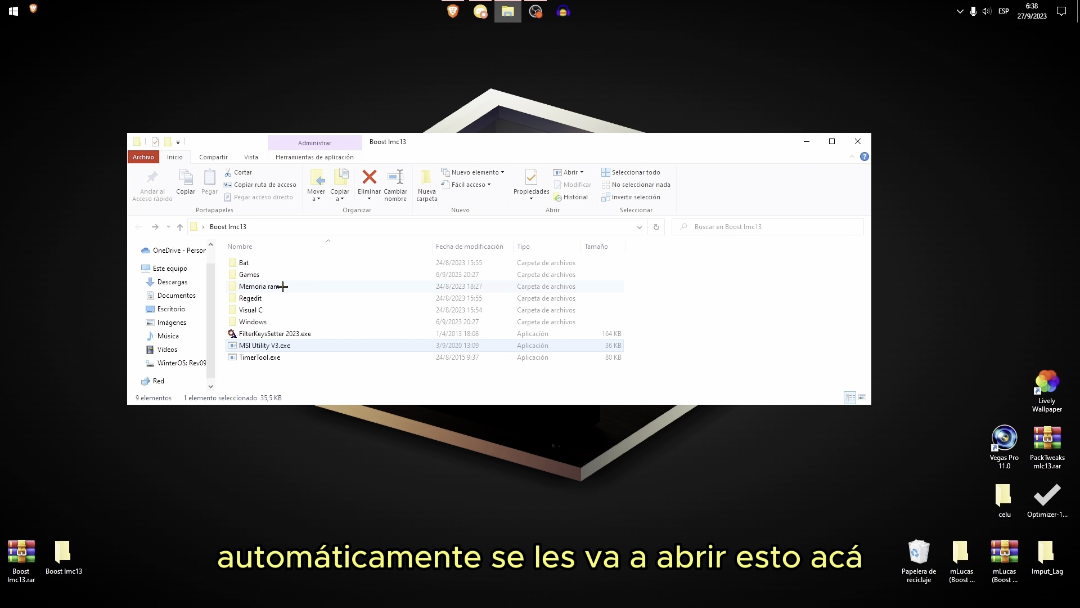
drag(264, 80, 427, 99)
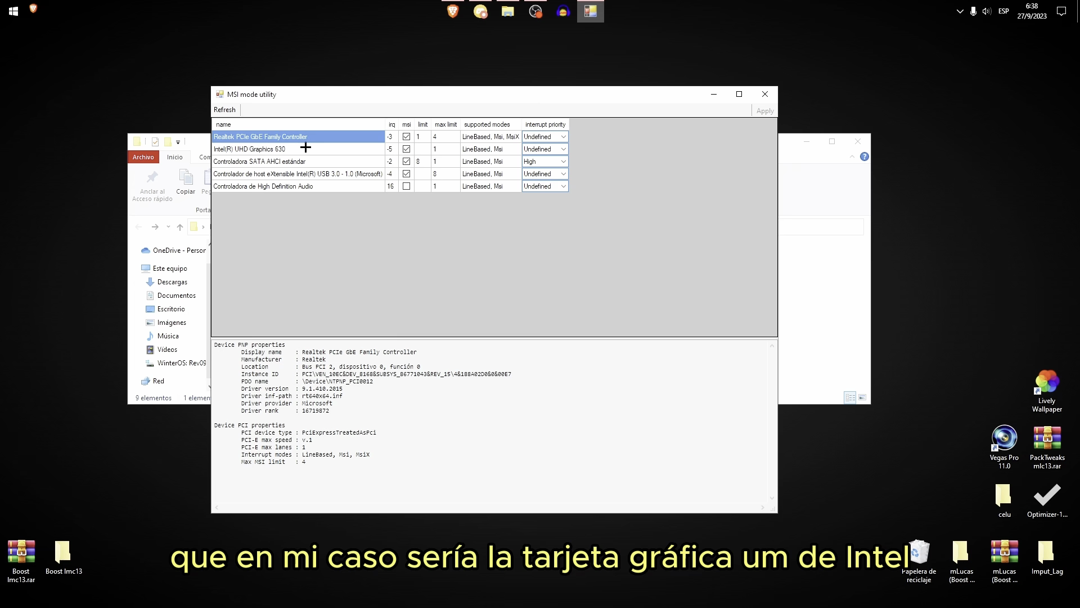
click(337, 151)
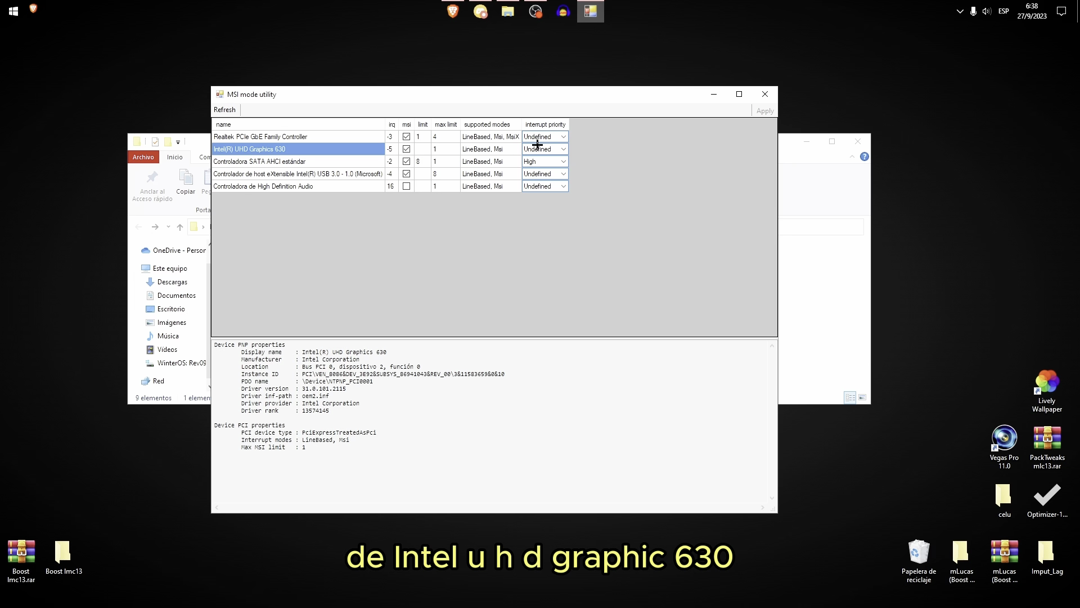
click(564, 150)
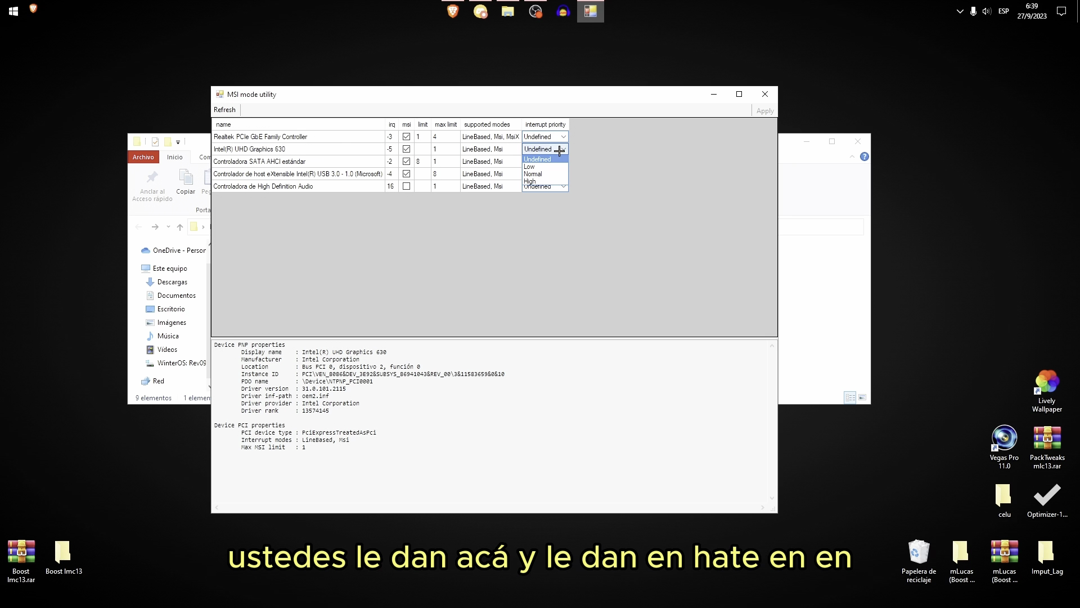
click(545, 182)
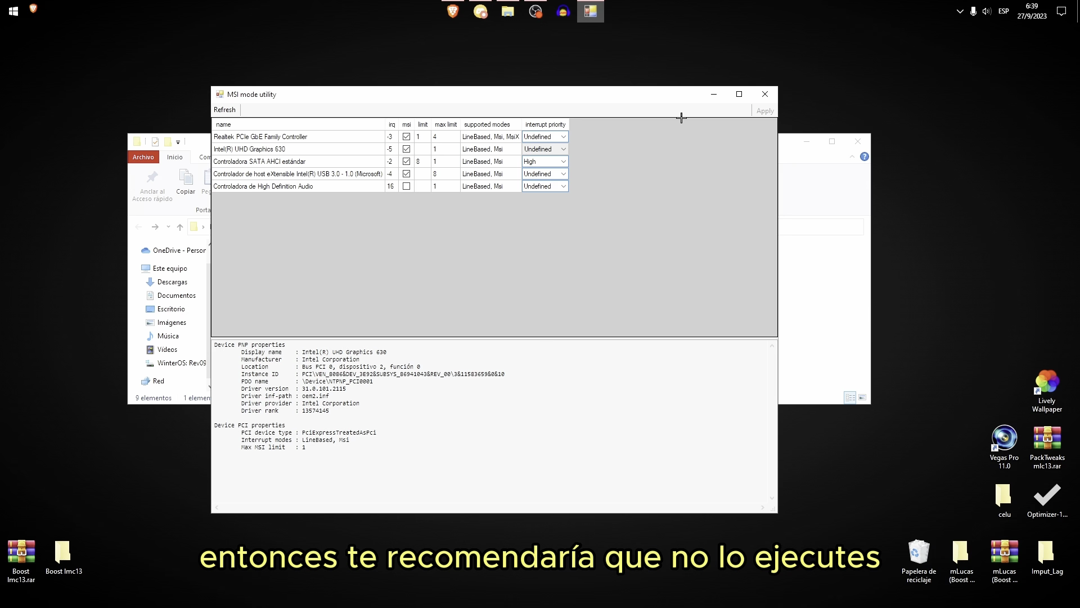
click(765, 94)
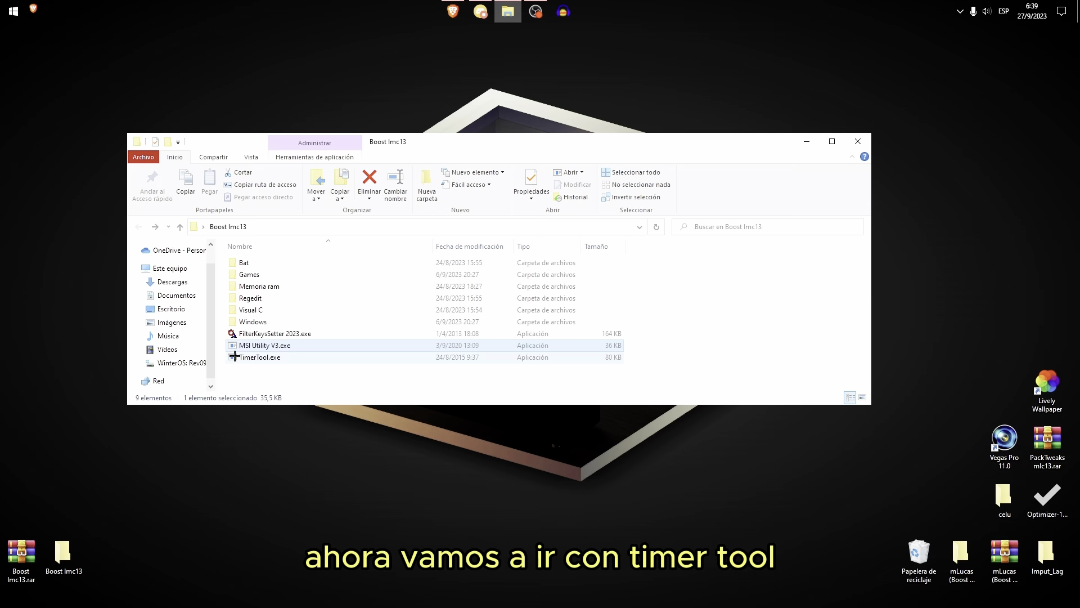
- Launch TimerTool.exe from the Boost lmc13 folder, set its timer to 0.0 ms and minimize the tool
click(280, 363)
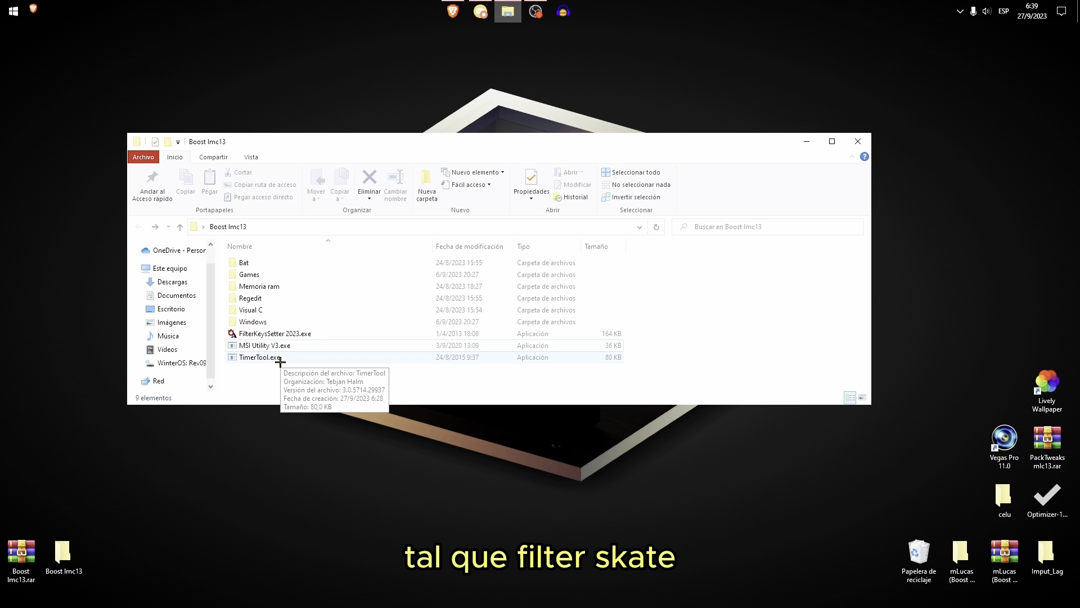
double_click(282, 362)
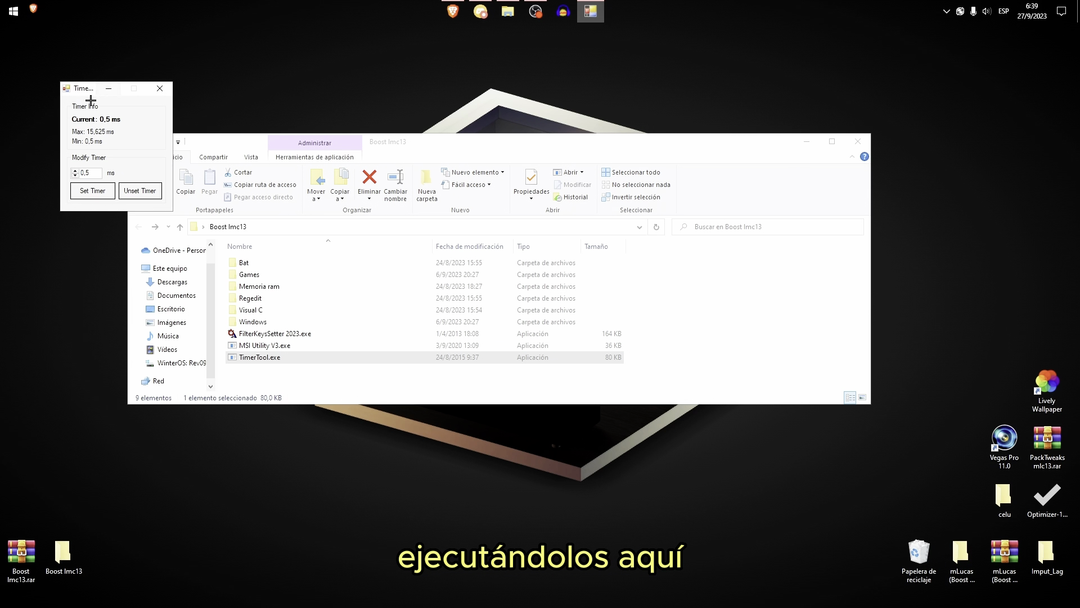
drag(78, 89, 551, 164)
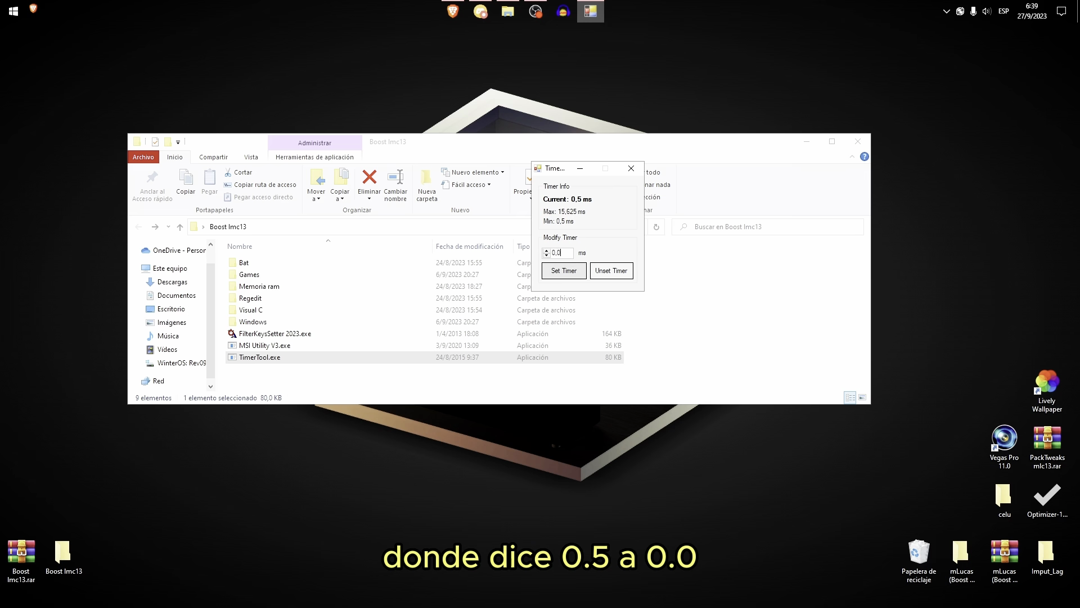
click(553, 268)
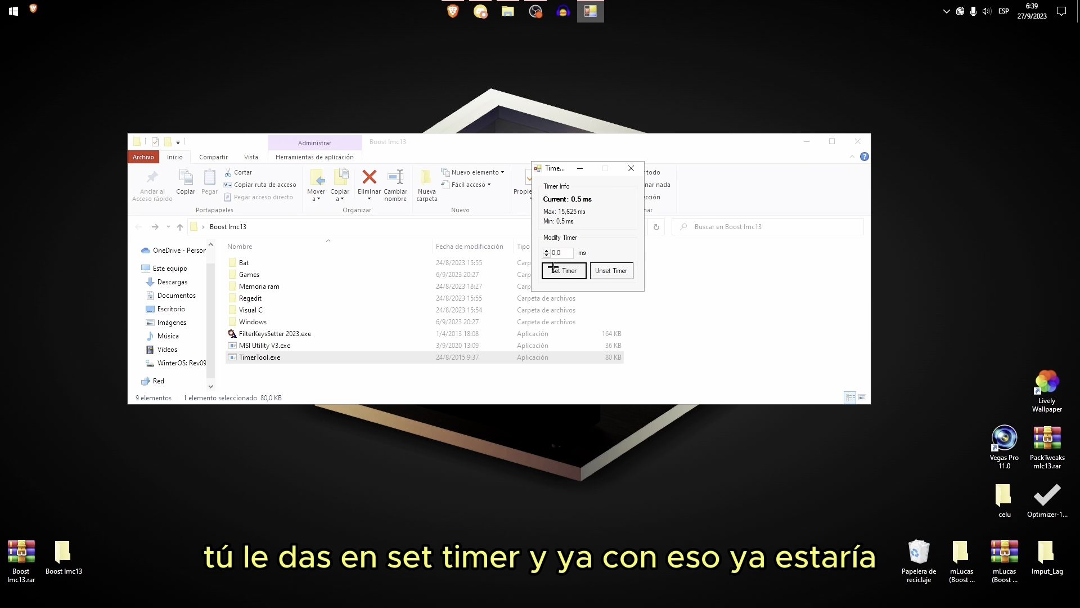
click(580, 169)
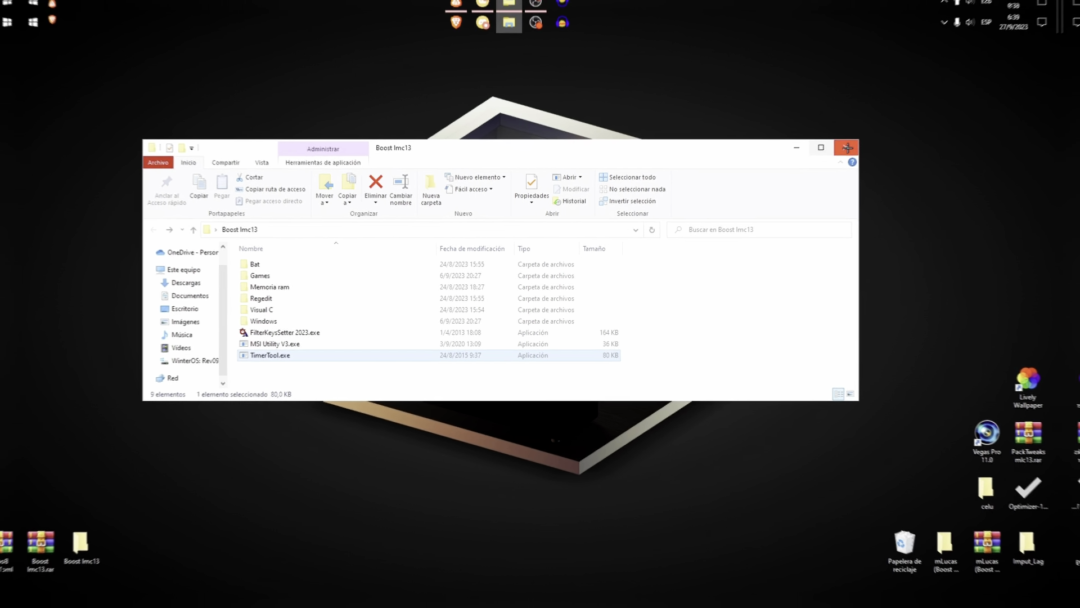